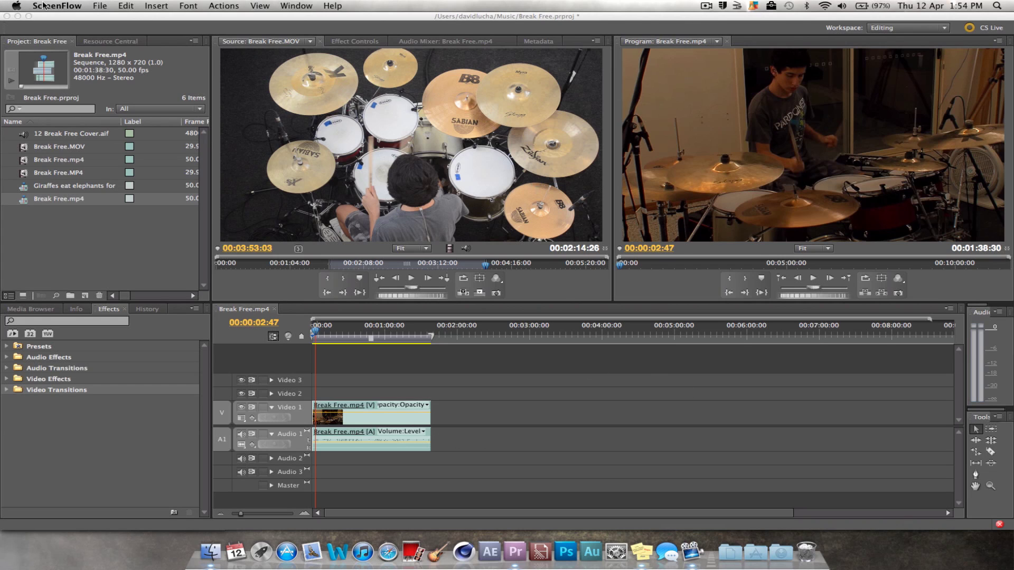
{"action": "left_click", "coordinate": [177, 52]}
{"action": "left_click", "coordinate": [132, 5]}
{"action": "mouse_move", "coordinate": [107, 5]}
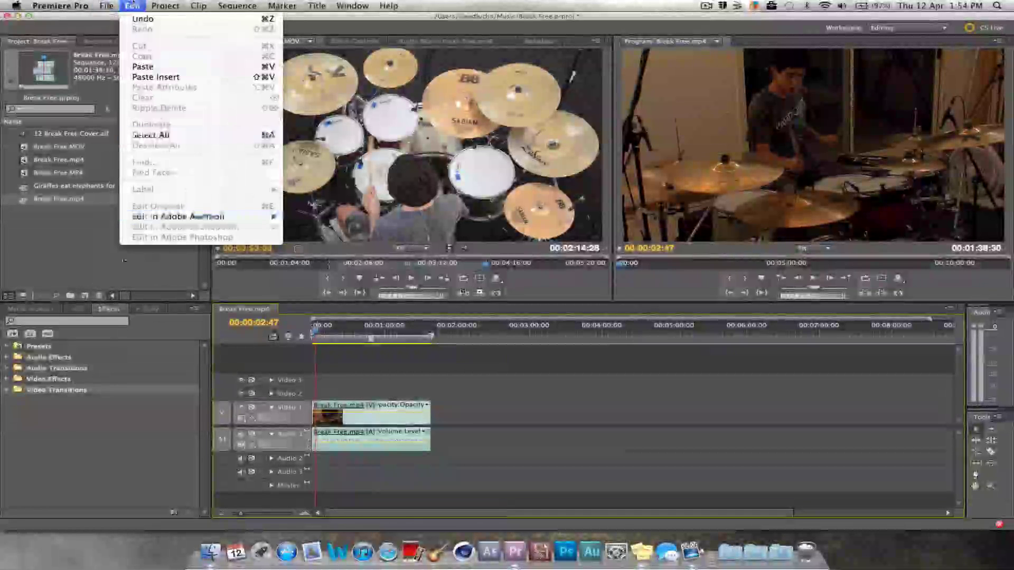
{"action": "left_click", "coordinate": [104, 263]}
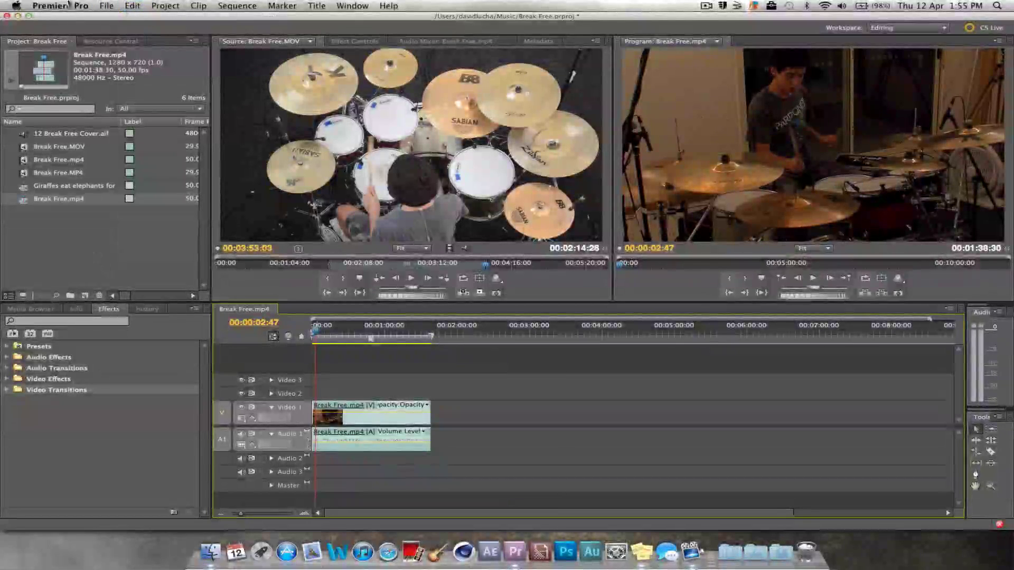
- Open the General preferences and look through categories including Appearance, Audio Output Mapping, Label Colors, Player Settings, Trim, Capture, Device Control and Memory
{"action": "left_click", "coordinate": [69, 4]}
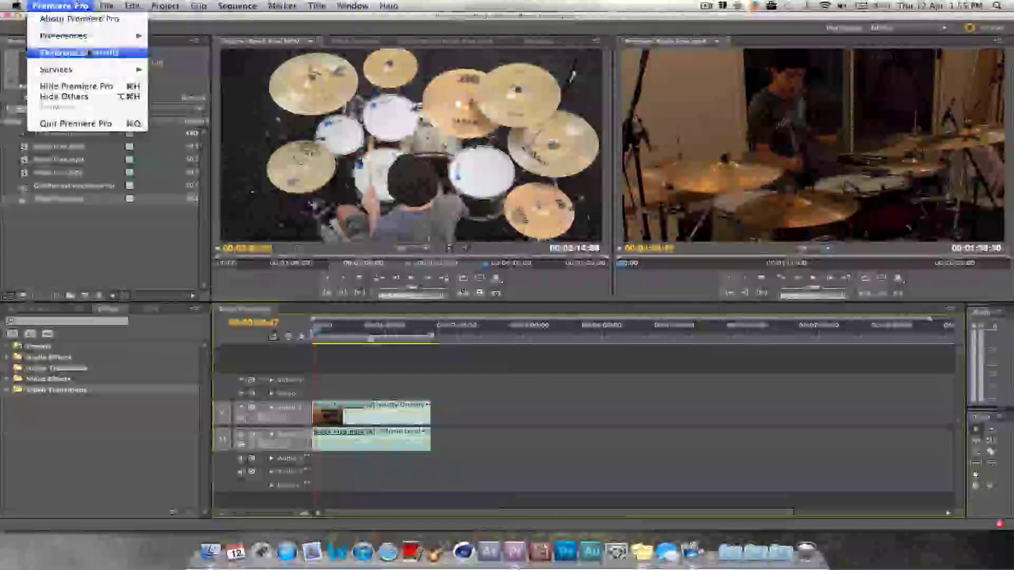
{"action": "mouse_move", "coordinate": [127, 35]}
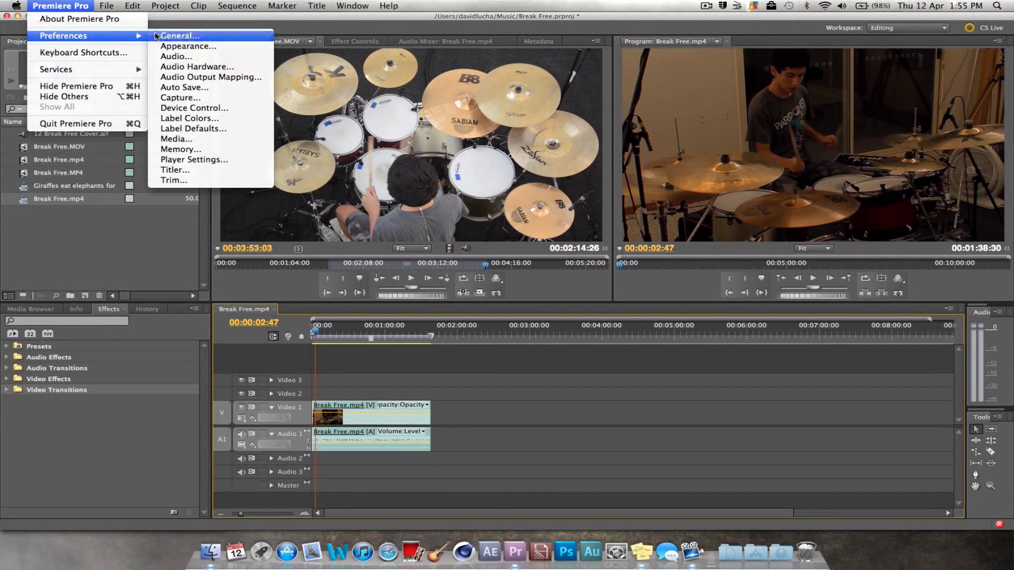
{"action": "left_click", "coordinate": [174, 36]}
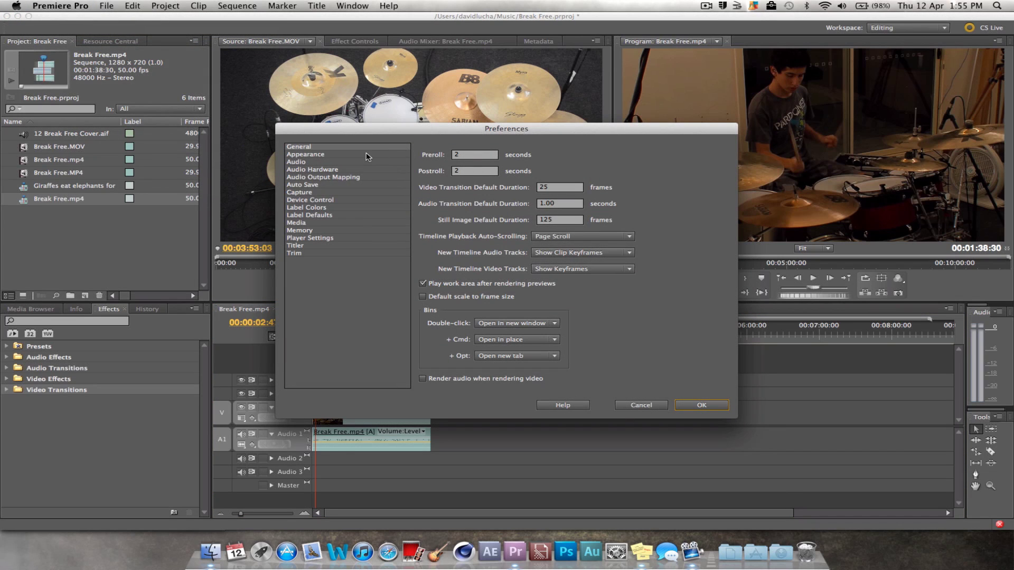
{"action": "left_click", "coordinate": [327, 155]}
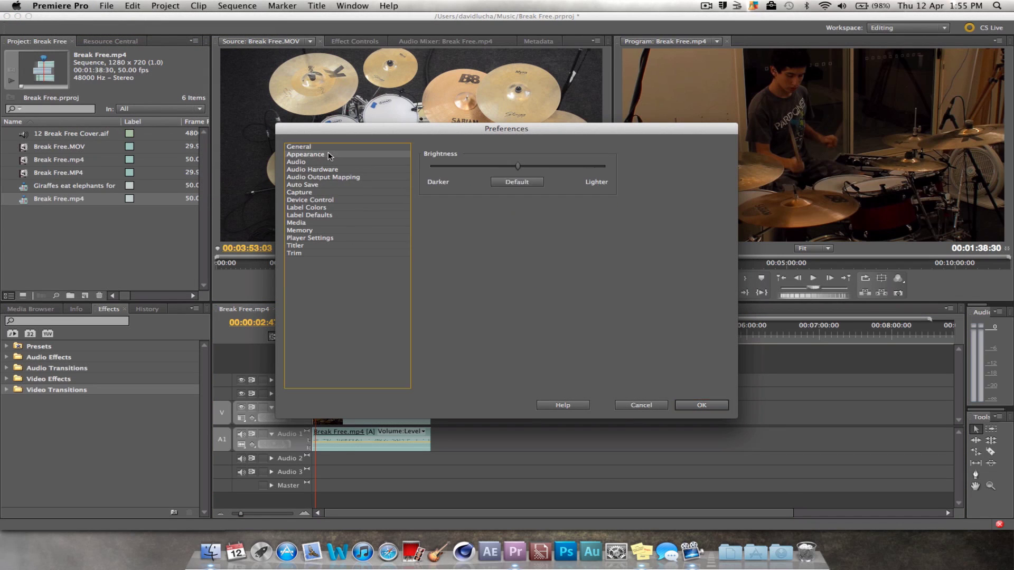
{"action": "left_click", "coordinate": [330, 177]}
{"action": "left_click", "coordinate": [334, 208]}
{"action": "left_click", "coordinate": [337, 239]}
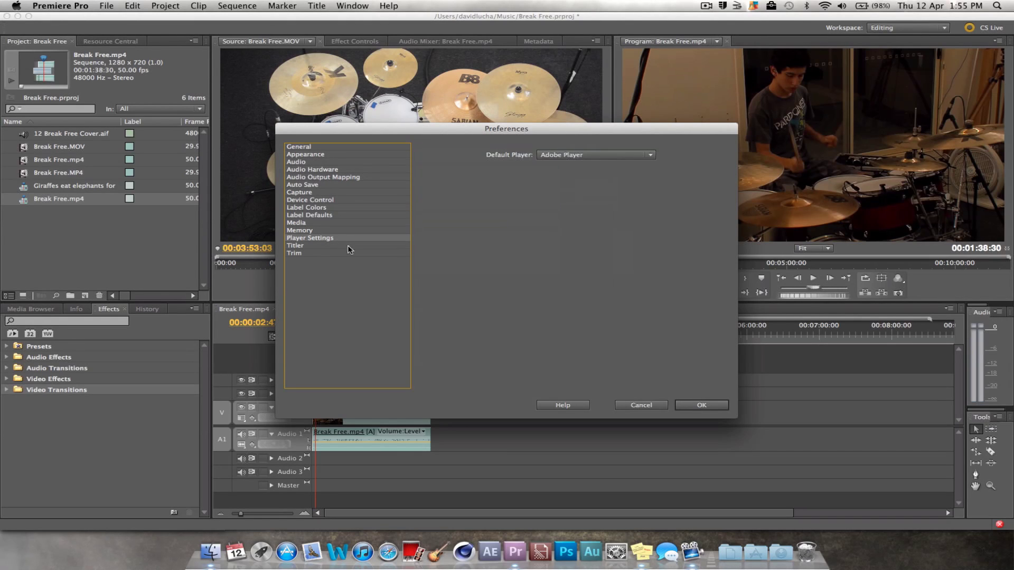
{"action": "left_click", "coordinate": [353, 253]}
{"action": "left_click", "coordinate": [350, 191]}
{"action": "left_click", "coordinate": [351, 201]}
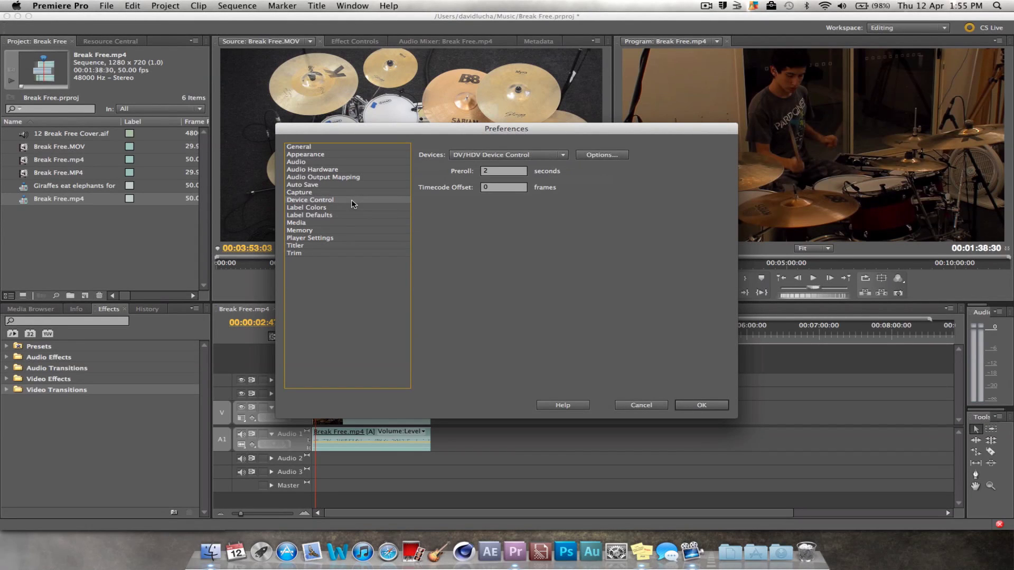
{"action": "left_click", "coordinate": [353, 215]}
{"action": "left_click", "coordinate": [351, 230]}
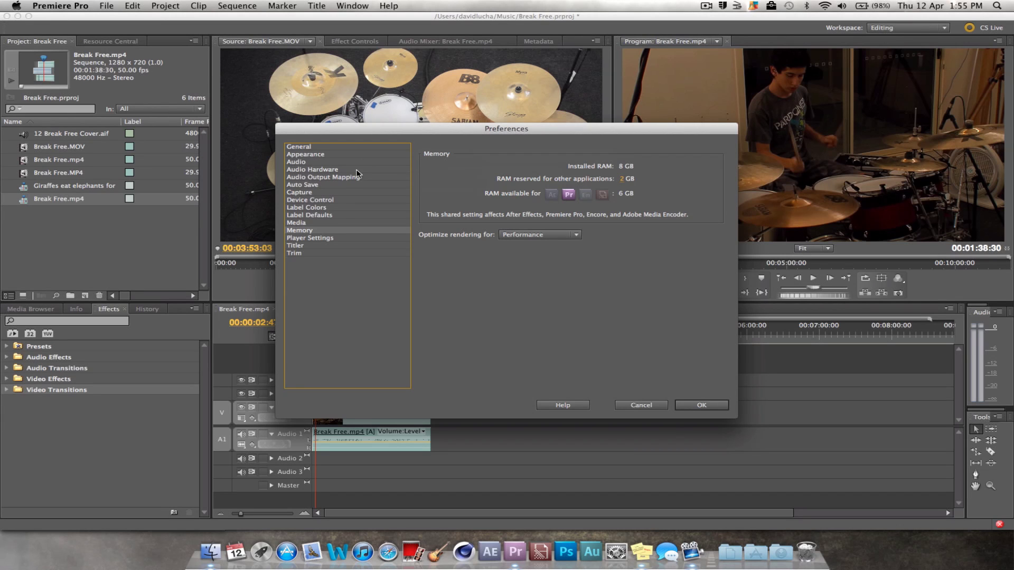
- Review the Media, Auto Save, Audio, Appearance, Titler and Trim preference categories
{"action": "left_click", "coordinate": [333, 222]}
{"action": "left_click", "coordinate": [336, 186]}
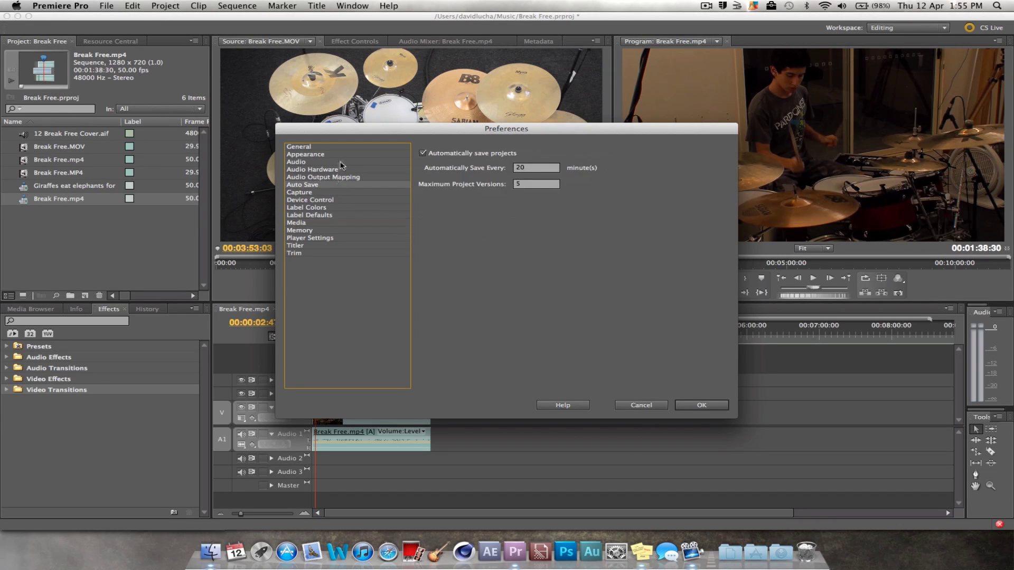
{"action": "left_click", "coordinate": [342, 163]}
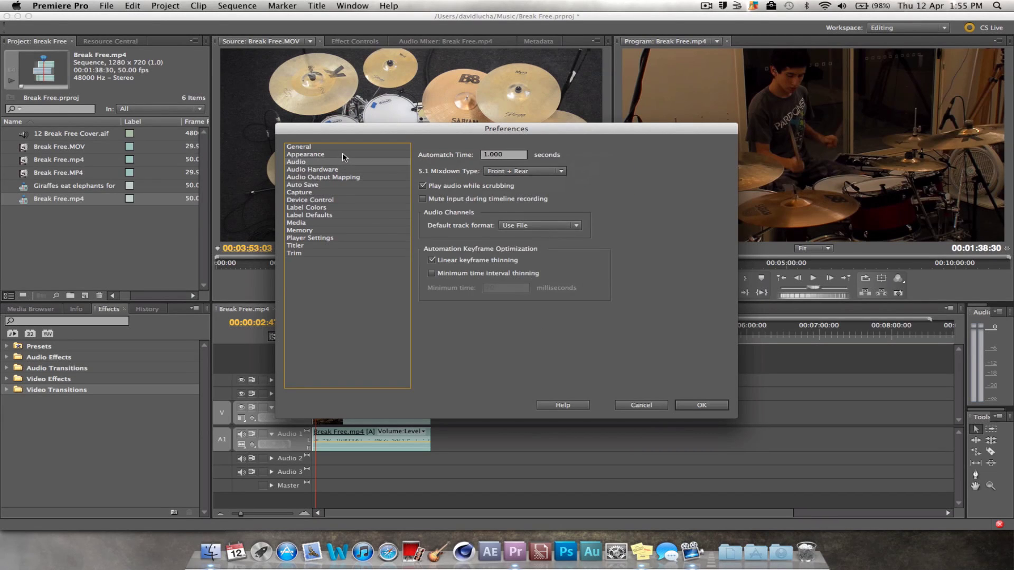
{"action": "left_click", "coordinate": [342, 154]}
{"action": "left_click", "coordinate": [343, 186]}
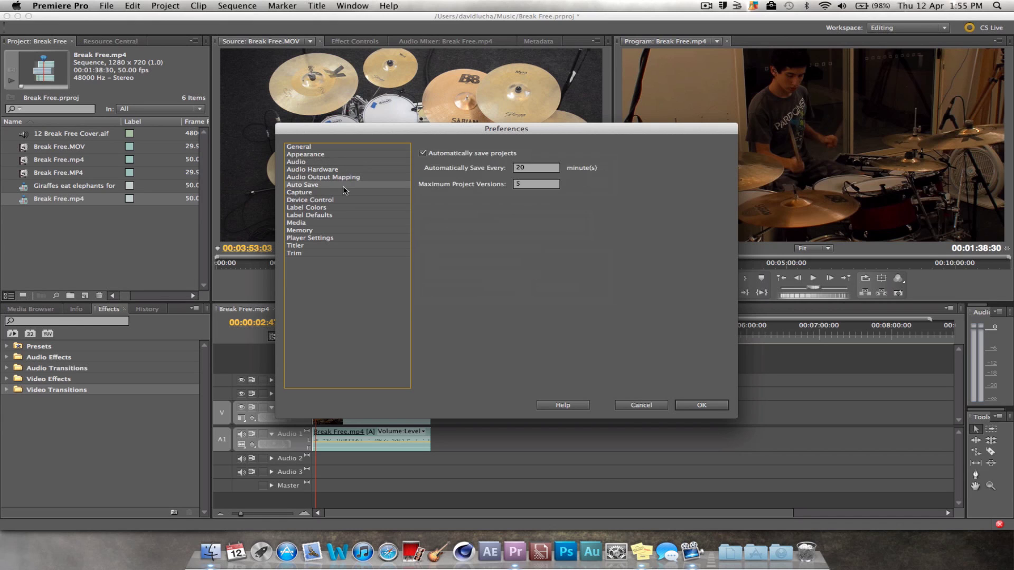
{"action": "left_click", "coordinate": [338, 246]}
{"action": "left_click", "coordinate": [340, 253]}
{"action": "left_click", "coordinate": [342, 223]}
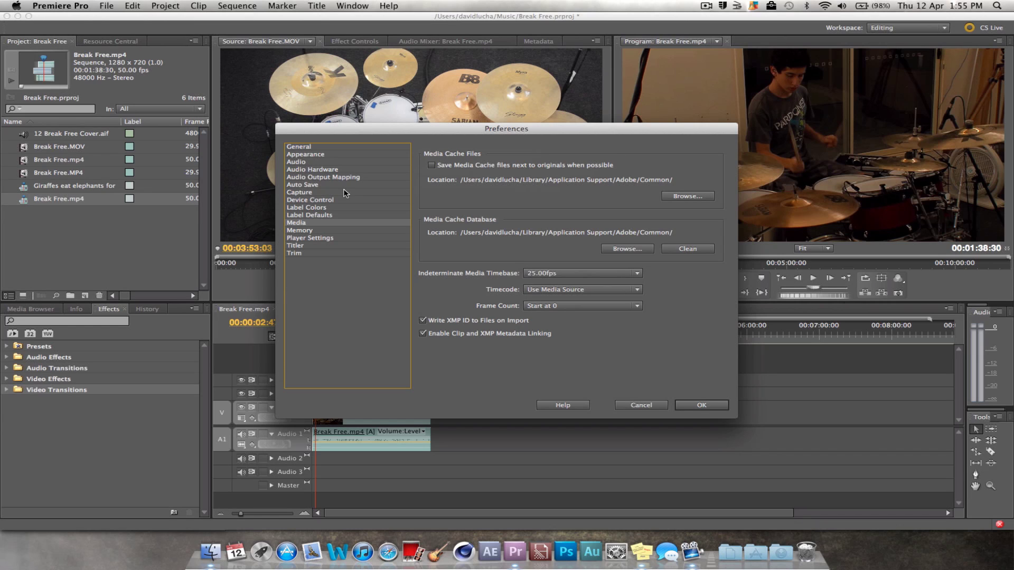
- Make the interface brightness slightly darker in the Appearance preferences and accept the settings
{"action": "left_click", "coordinate": [323, 155]}
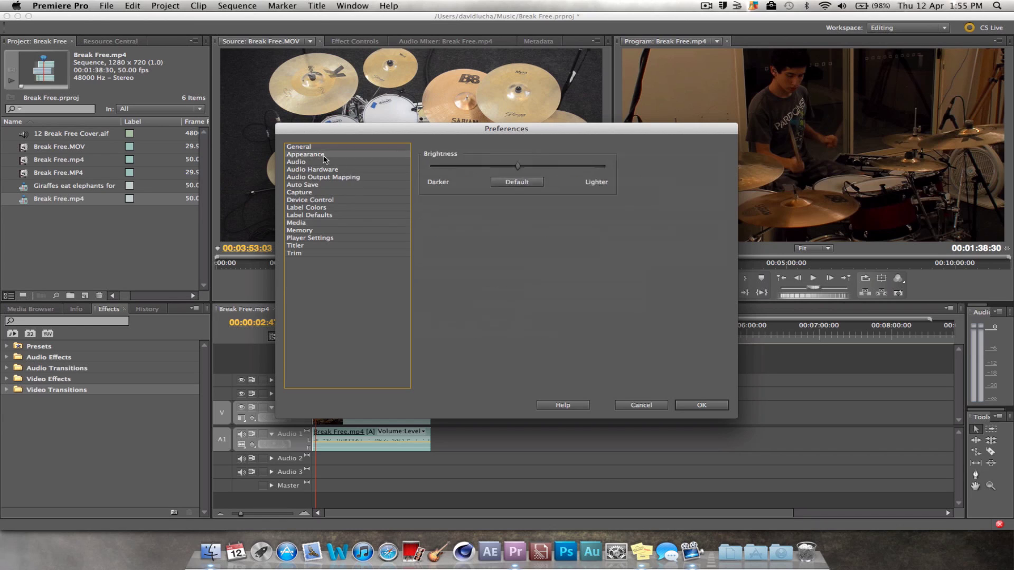
{"action": "left_click_drag", "start_coordinate": [520, 168], "coordinate": [476, 172]}
{"action": "left_click", "coordinate": [702, 406]}
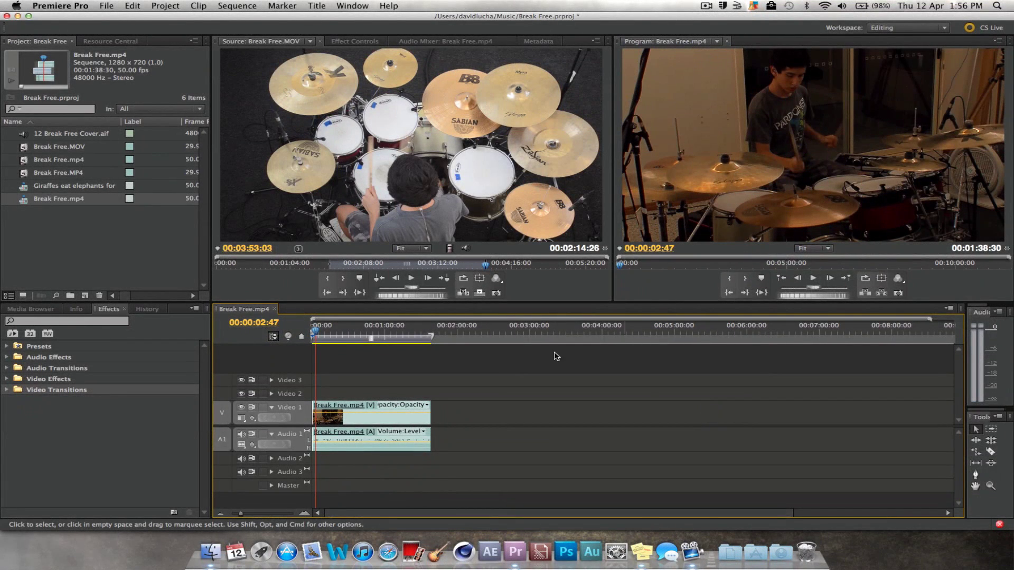
- Open the keyboard shortcut settings, view the available layout presets, and look through the Edit command shortcuts
{"action": "left_click", "coordinate": [68, 5]}
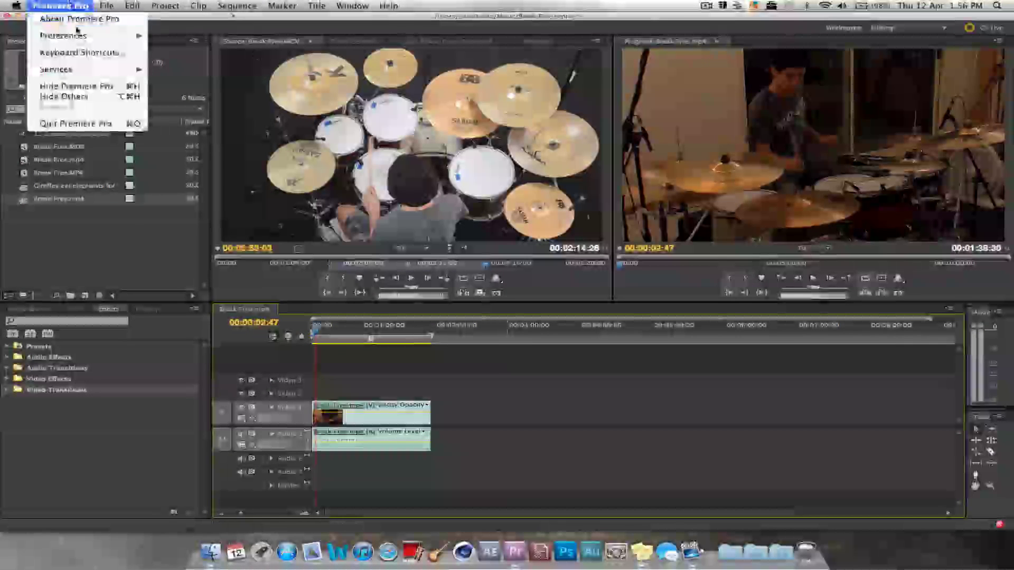
{"action": "left_click", "coordinate": [92, 53]}
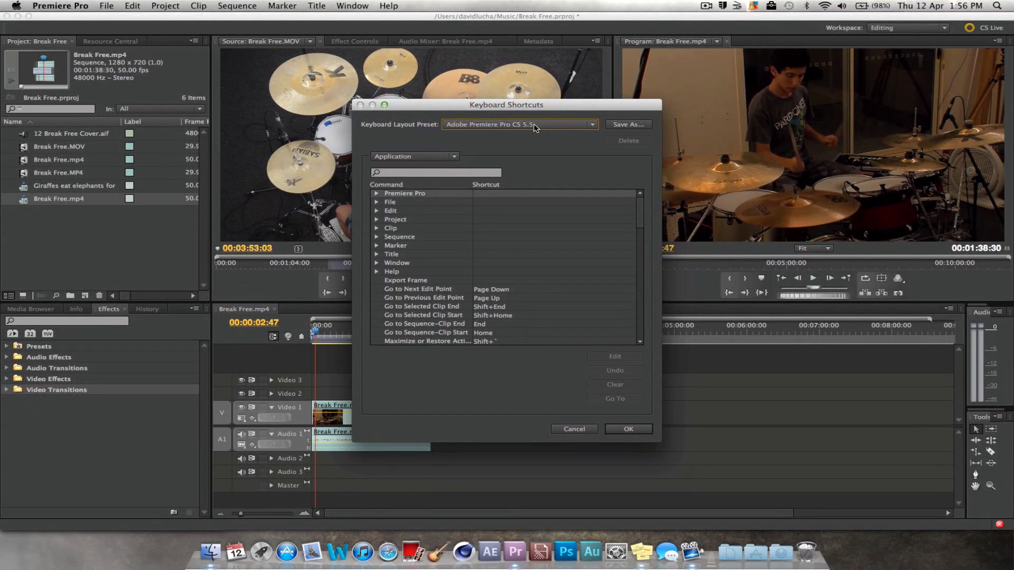
{"action": "left_click", "coordinate": [535, 127]}
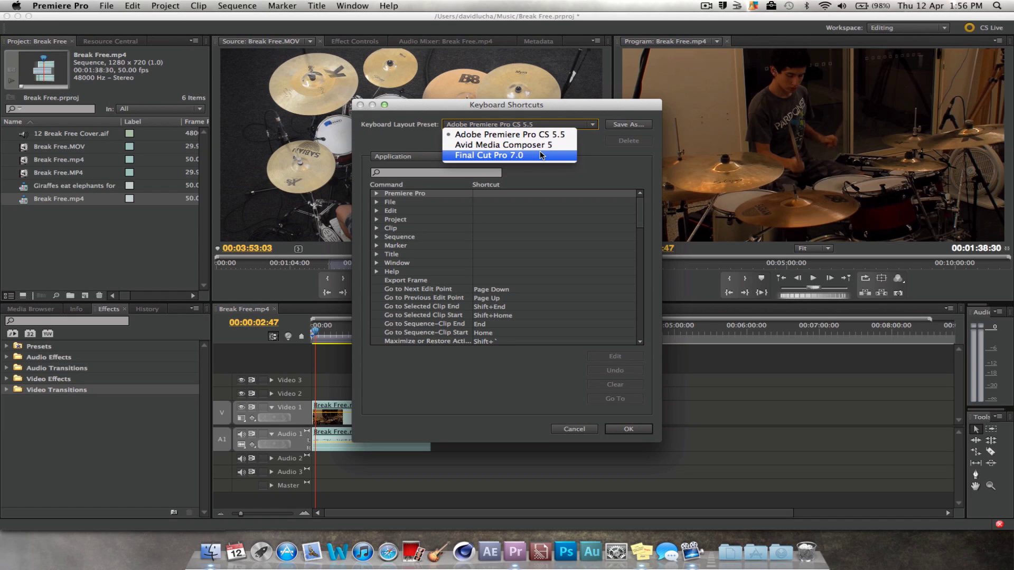
{"action": "left_click", "coordinate": [612, 150]}
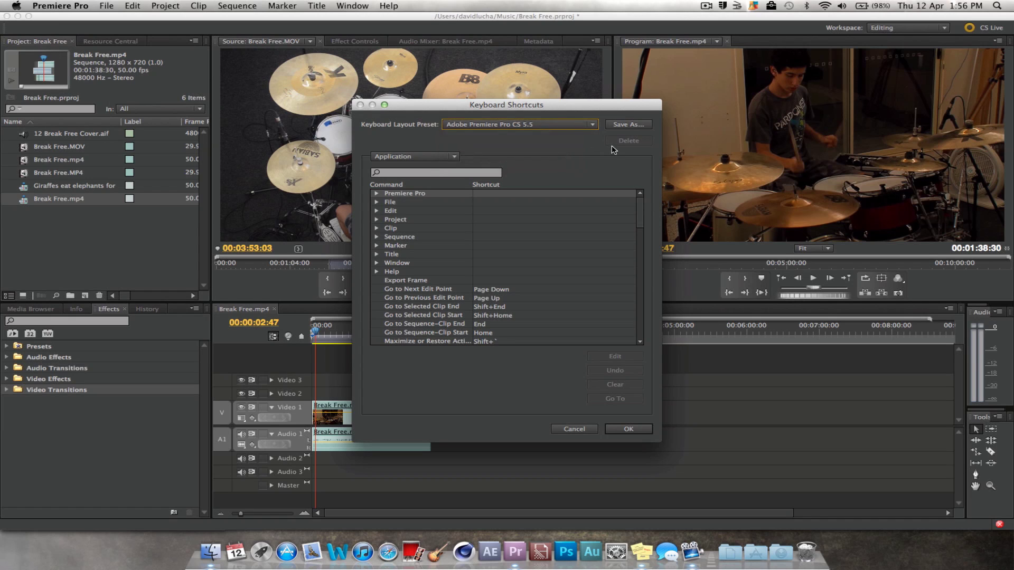
{"action": "mouse_move", "coordinate": [639, 212]}
{"action": "left_mouse_down"}
{"action": "mouse_move", "coordinate": [630, 338]}
{"action": "mouse_move", "coordinate": [628, 214]}
{"action": "left_mouse_up"}
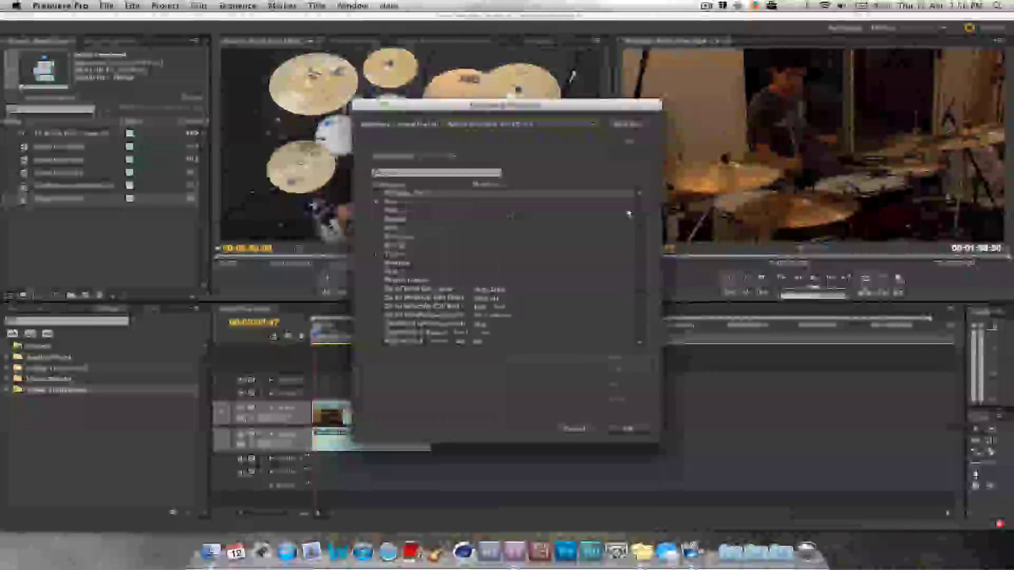
{"action": "left_click", "coordinate": [377, 211]}
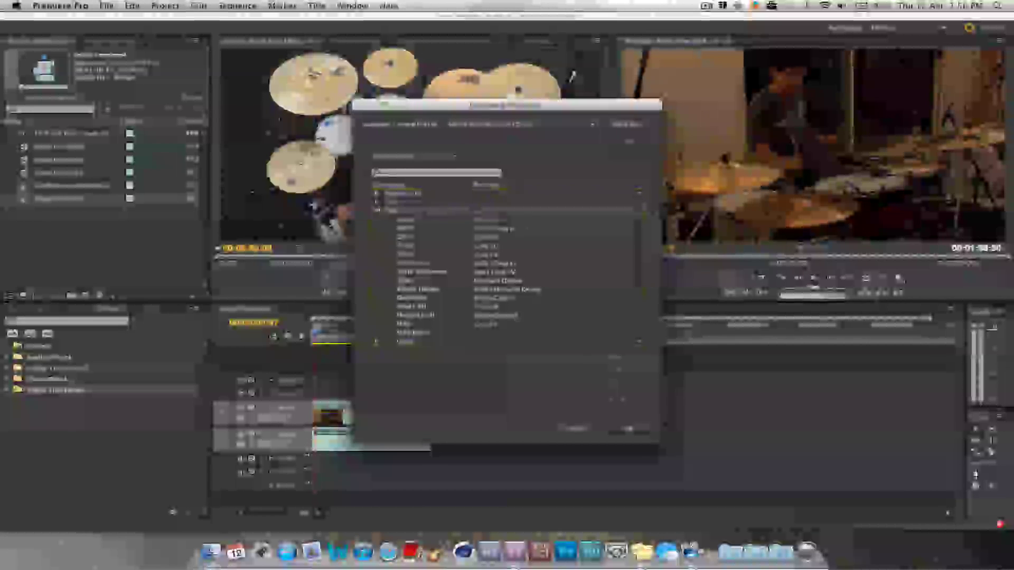
- Assign the shortcut Shift+Cmd+T to the Title command in the File group's Export commands
{"action": "left_click", "coordinate": [376, 206]}
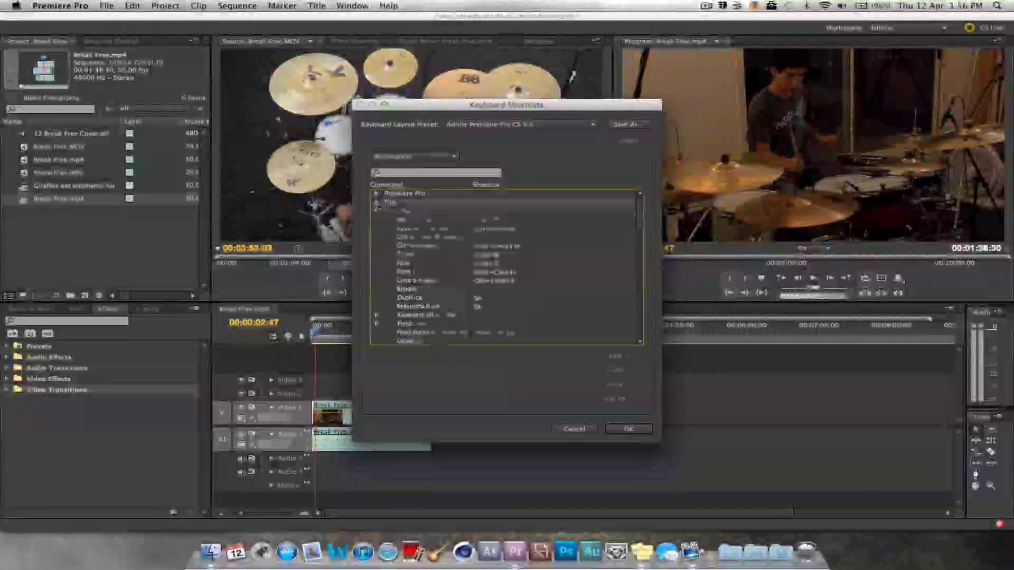
{"action": "scroll", "coordinate": [639, 236], "scroll_direction": "down", "scroll_amount": 5}
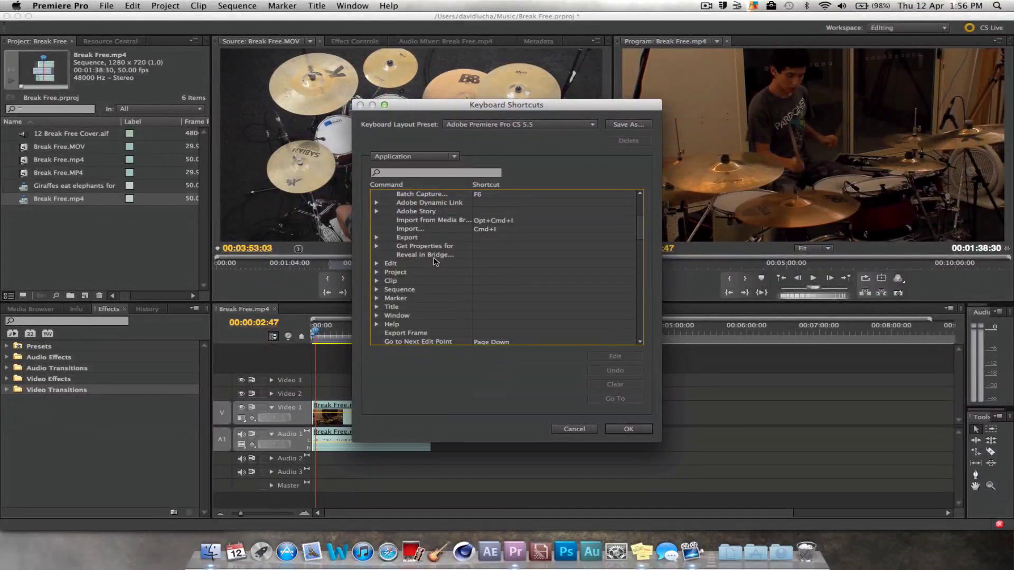
{"action": "left_click", "coordinate": [376, 238]}
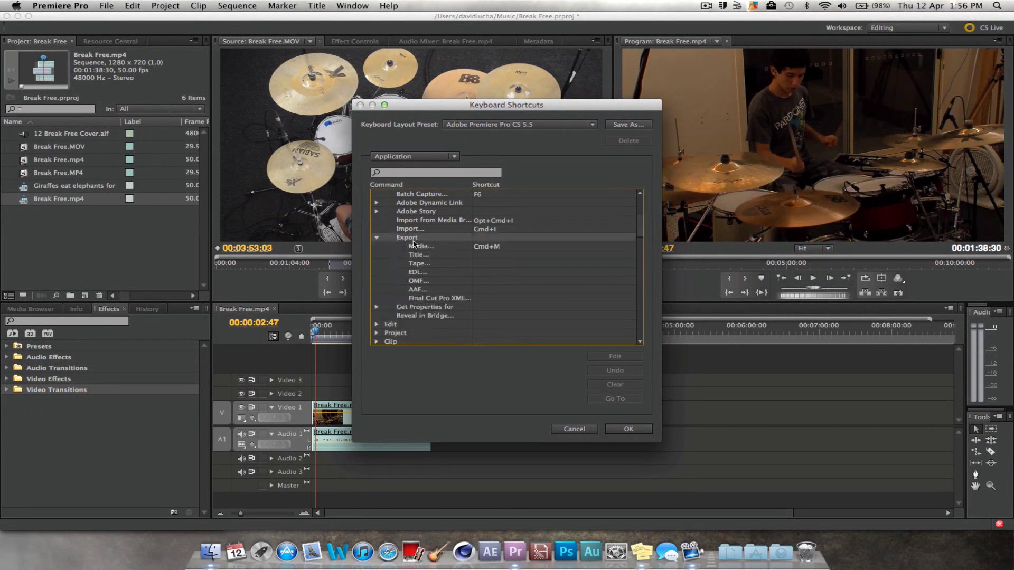
{"action": "left_click", "coordinate": [447, 256]}
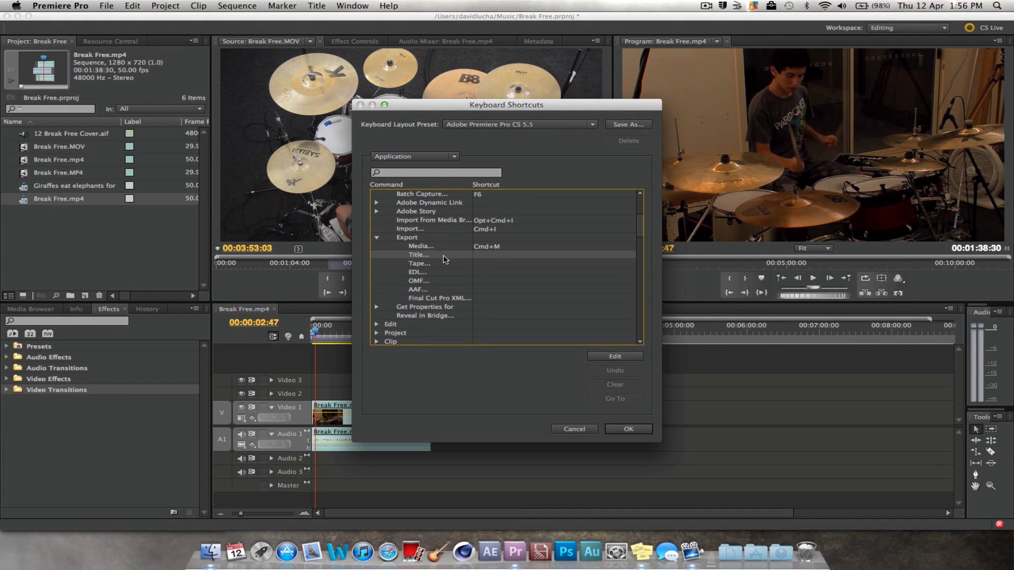
{"action": "left_click", "coordinate": [616, 357]}
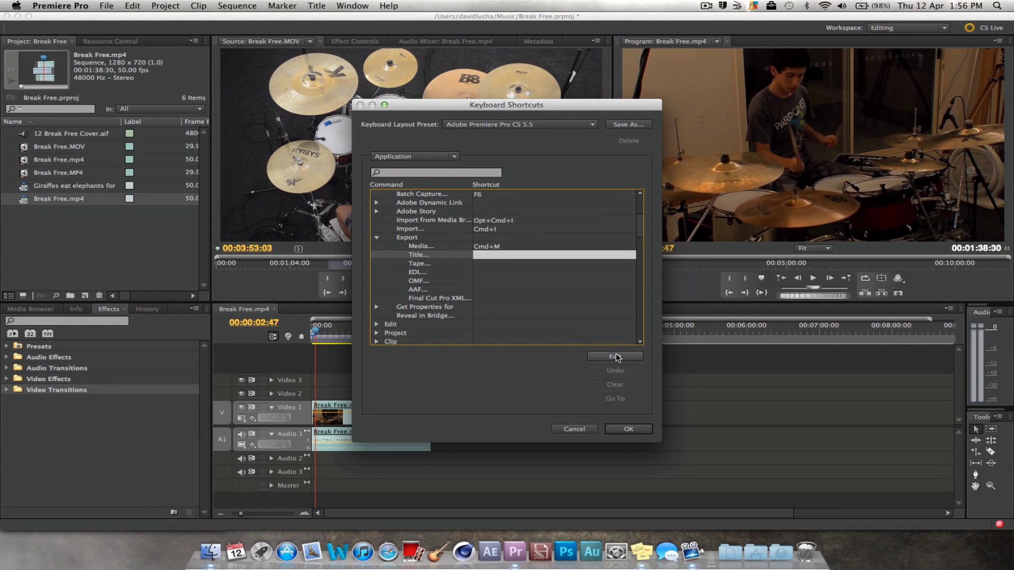
{"action": "key", "text": "super"}
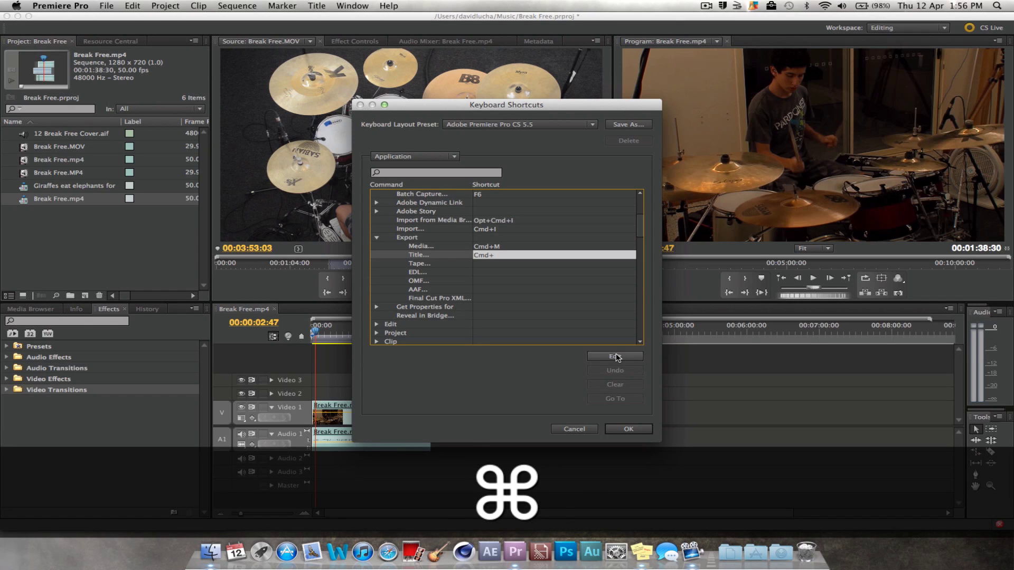
{"action": "key", "text": "super+shift+t"}
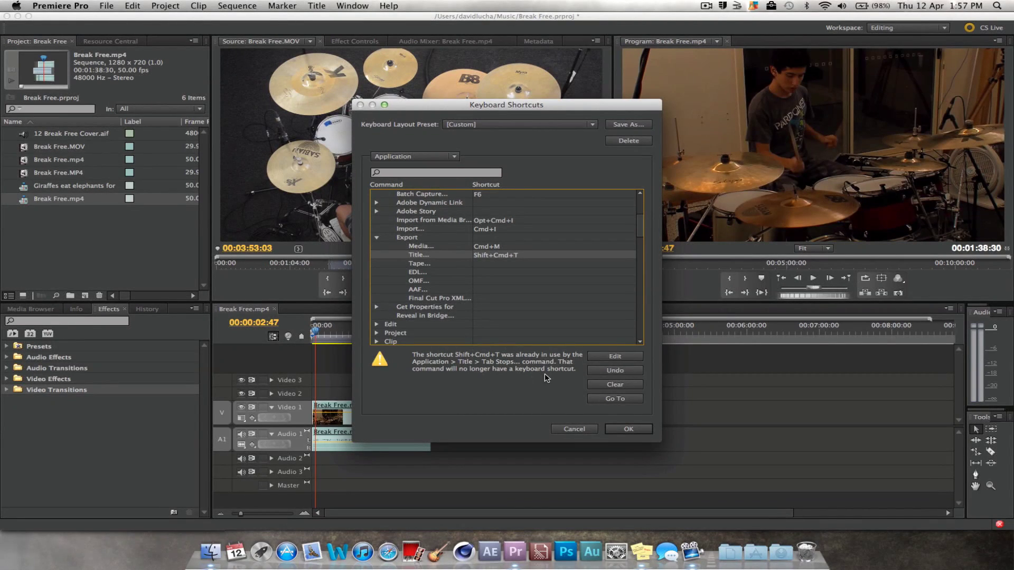
- Undo the shortcut assignment for the Title export command and cancel the keyboard shortcut changes
{"action": "left_click", "coordinate": [599, 373]}
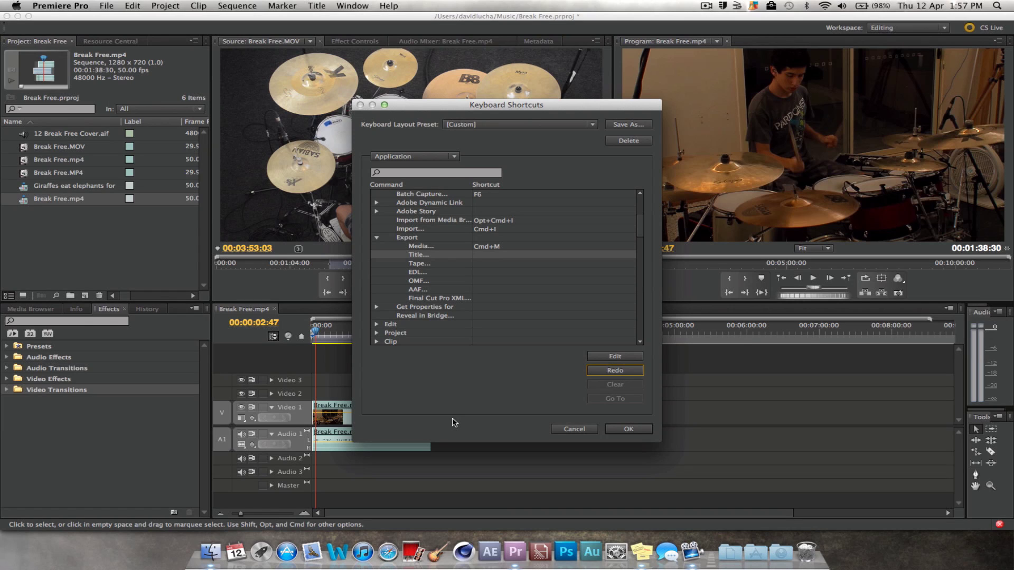
{"action": "left_click", "coordinate": [580, 427]}
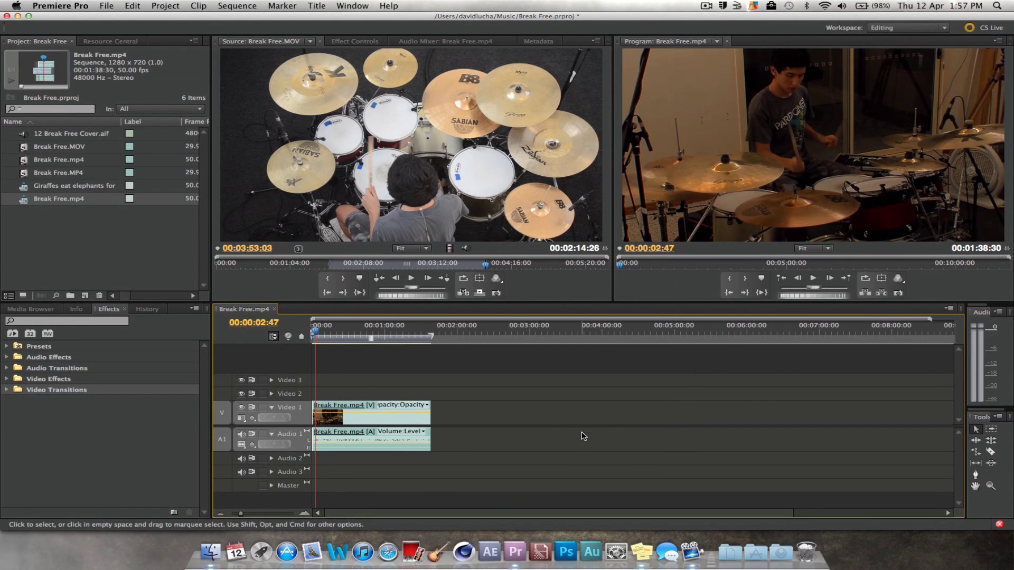
{"action": "left_click", "coordinate": [107, 5]}
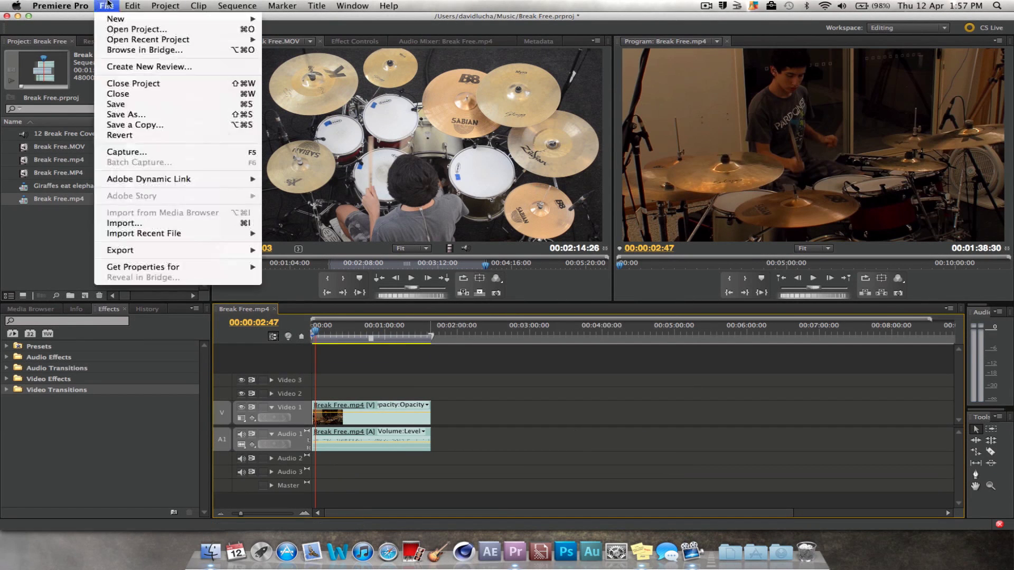
{"action": "mouse_move", "coordinate": [260, 4]}
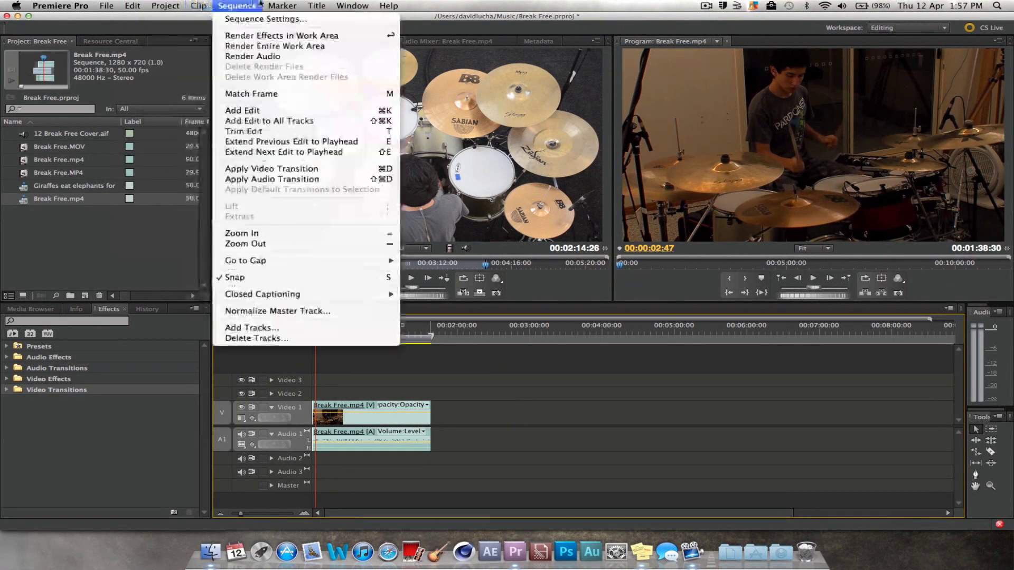
{"action": "mouse_move", "coordinate": [367, 5]}
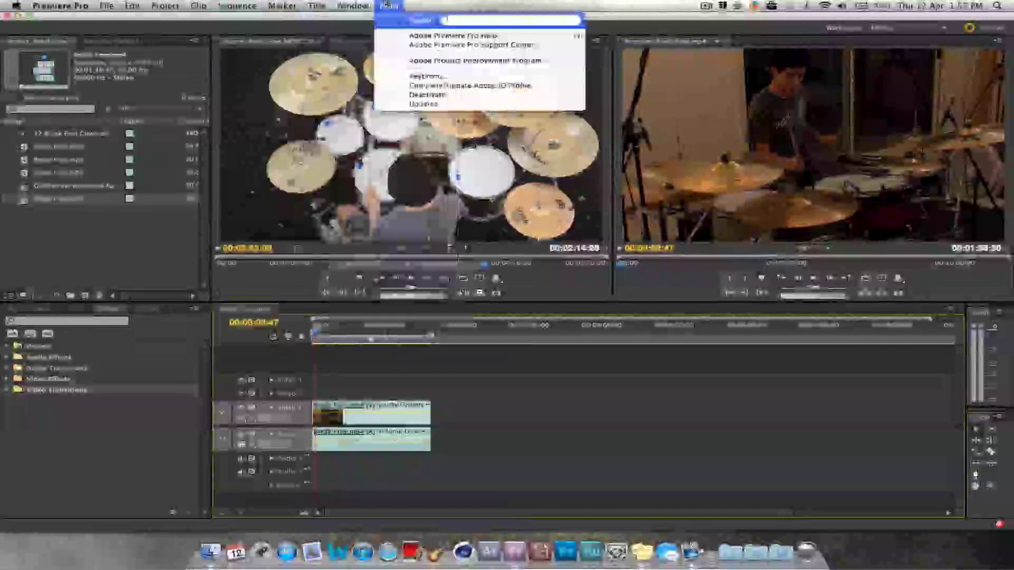
{"action": "left_click", "coordinate": [634, 366]}
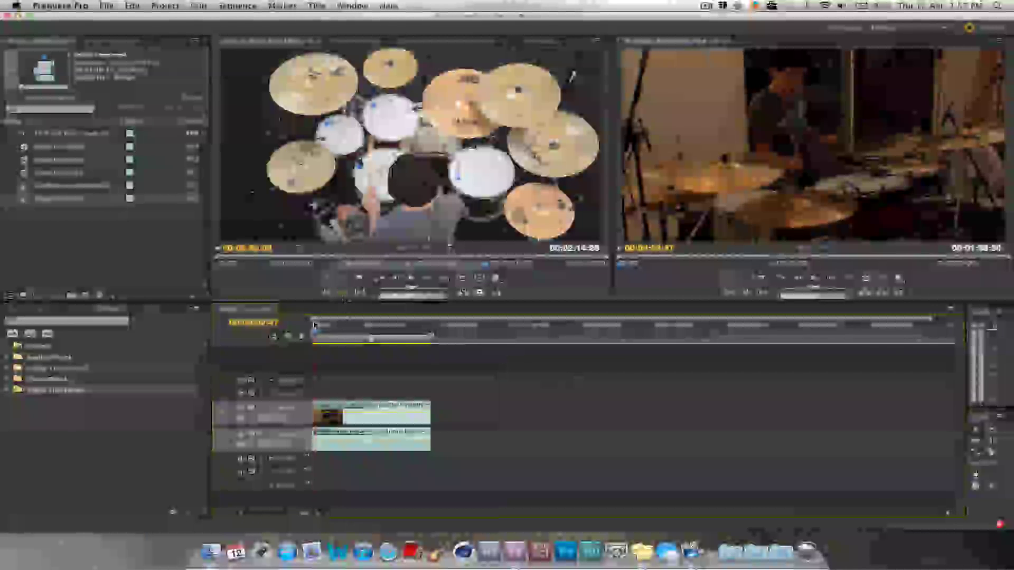
- Move the timeline playhead to 00:01:17:25 in the Break Free.mp4 sequence
{"action": "left_click_drag", "start_coordinate": [395, 331], "coordinate": [407, 332]}
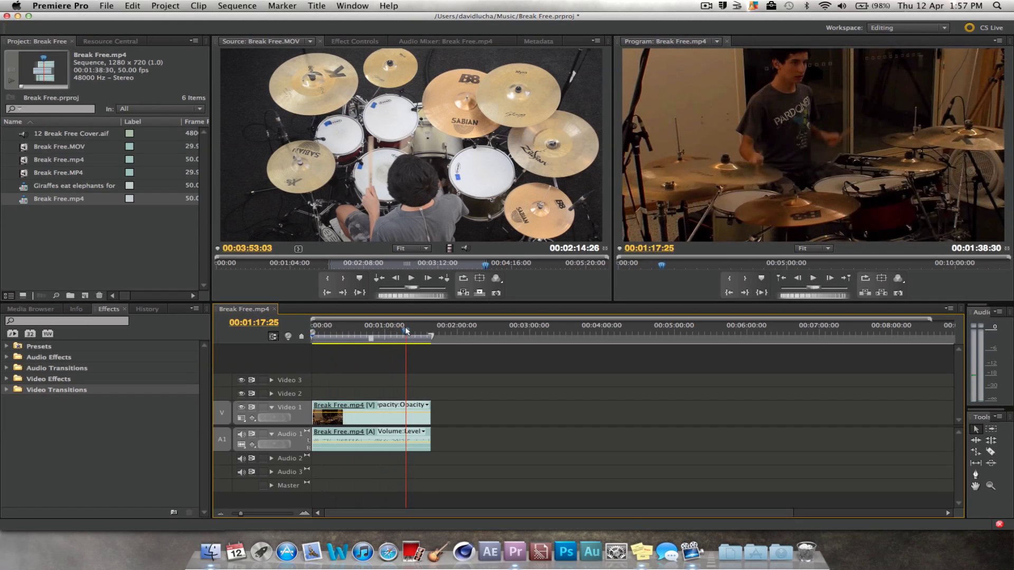
- Return the playhead to the start of the sequence and delete the Break Free.mp4 clip from the timeline
{"action": "key", "text": "space"}
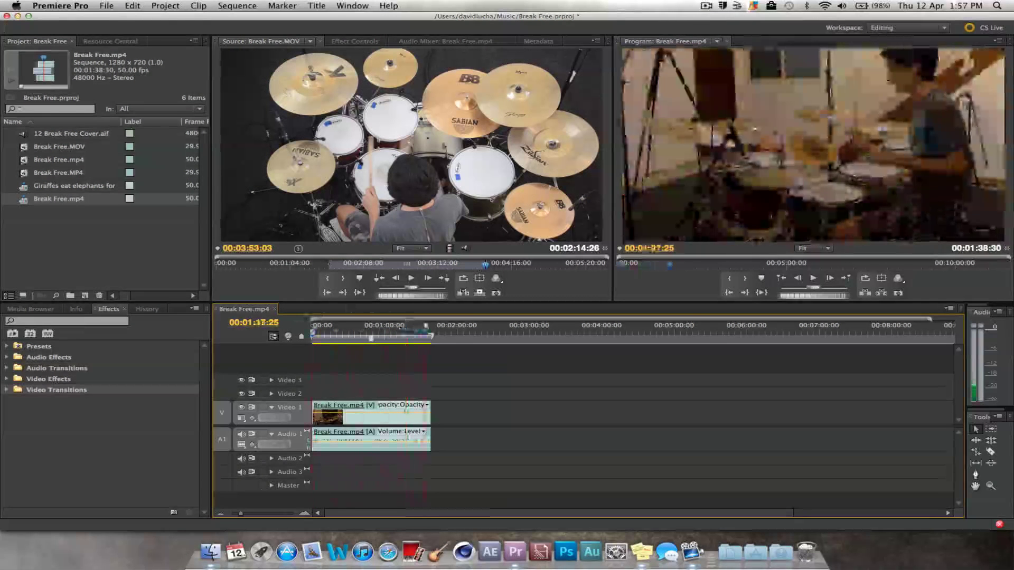
{"action": "left_click", "coordinate": [424, 327]}
{"action": "left_click_drag", "start_coordinate": [425, 326], "coordinate": [294, 295]}
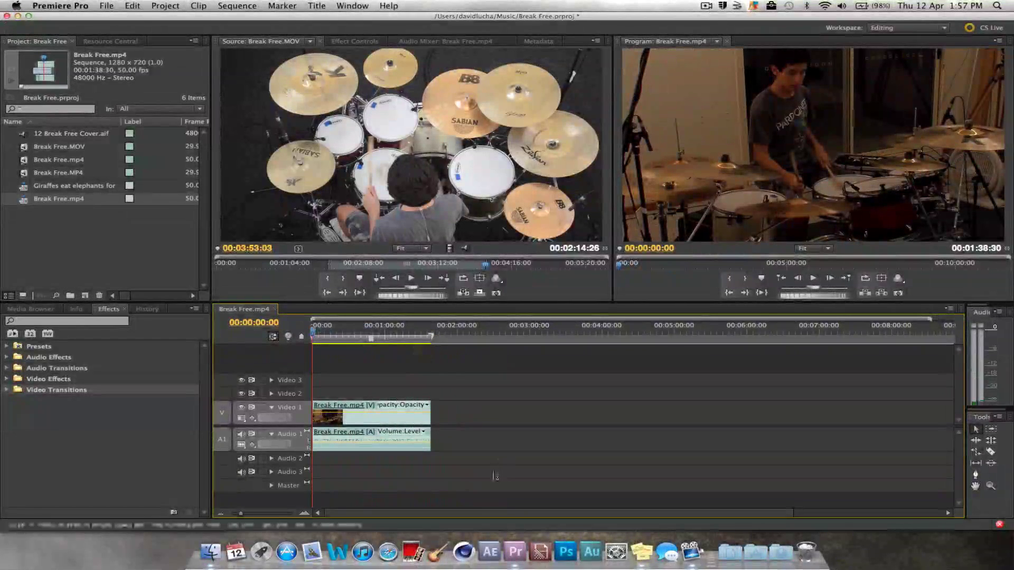
{"action": "left_click", "coordinate": [369, 414]}
{"action": "key", "text": "Delete"}
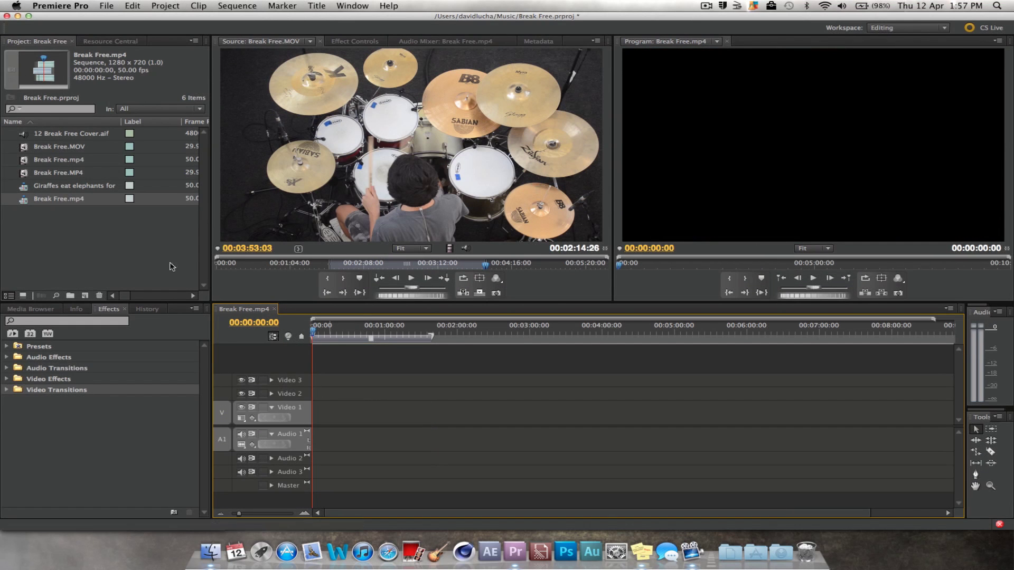
- Load the 1280 x 720 Break Free.mp4 movie, widen its in and out range to 00:04:19:26, and place it at the start of Video 1
{"action": "left_click", "coordinate": [26, 172]}
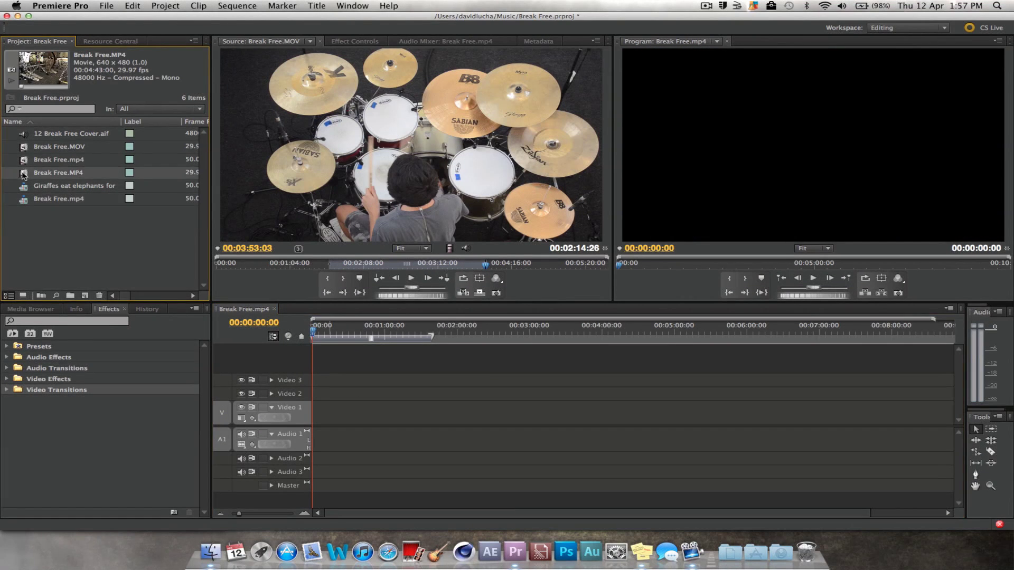
{"action": "double_click", "coordinate": [26, 161]}
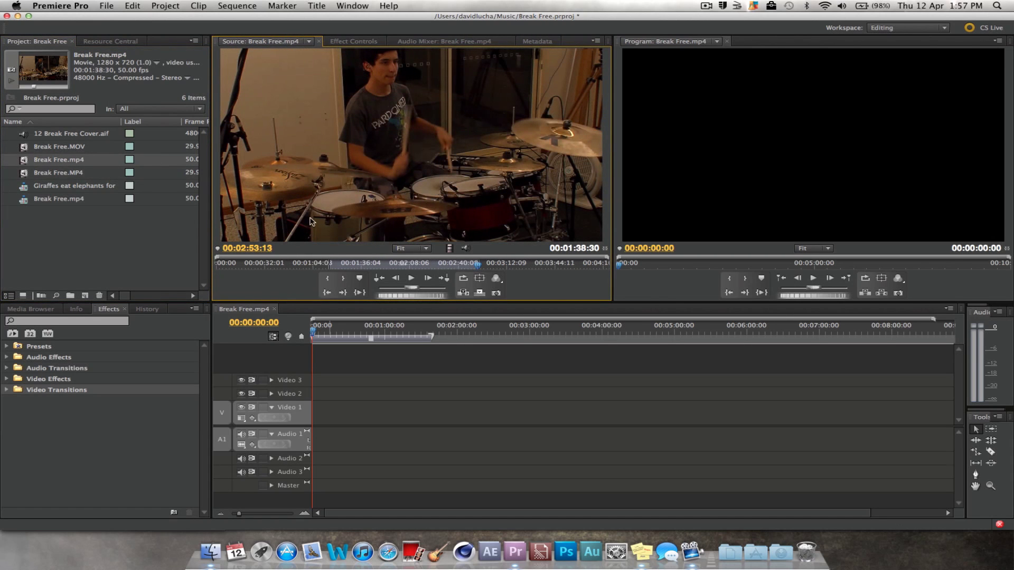
{"action": "left_click_drag", "start_coordinate": [331, 264], "coordinate": [159, 254]}
{"action": "left_click_drag", "start_coordinate": [478, 266], "coordinate": [586, 267]}
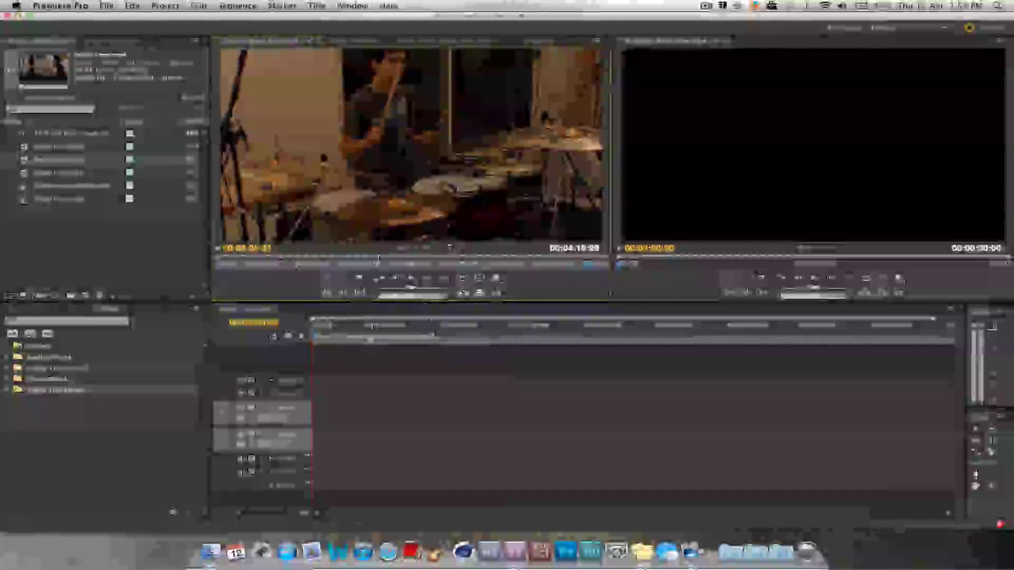
{"action": "left_click_drag", "start_coordinate": [38, 159], "coordinate": [315, 410]}
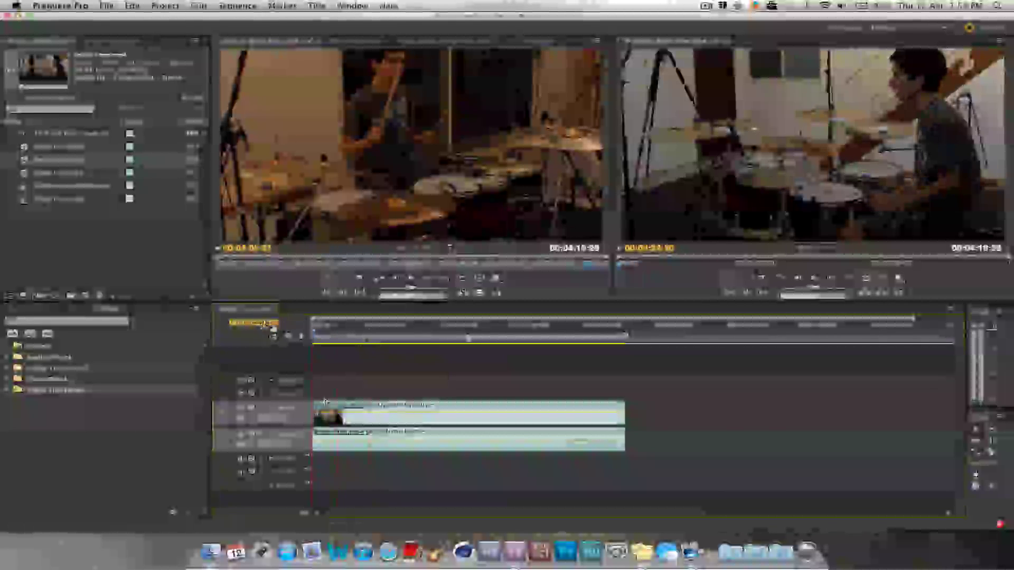
- Move the timeline playhead near the start of the sequence and step it frame by frame to 00:00:06:10
{"action": "left_click", "coordinate": [353, 331]}
{"action": "left_click_drag", "start_coordinate": [353, 331], "coordinate": [318, 335]}
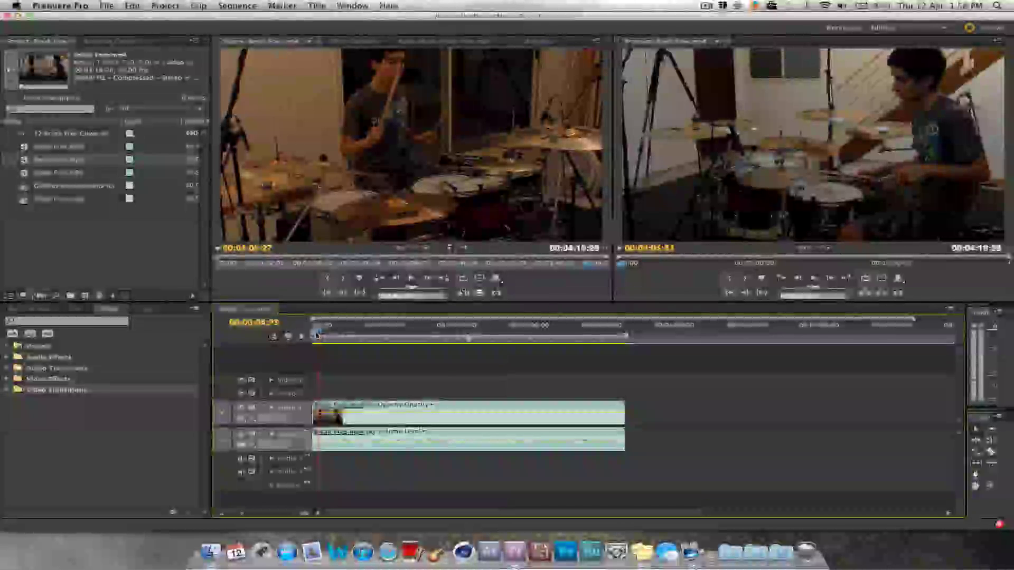
{"action": "key", "text": "Right"}
{"action": "key", "text": "Right"}
{"action": "key", "text": "Right"}
{"action": "key", "text": "Right"}
{"action": "key", "text": "Left"}
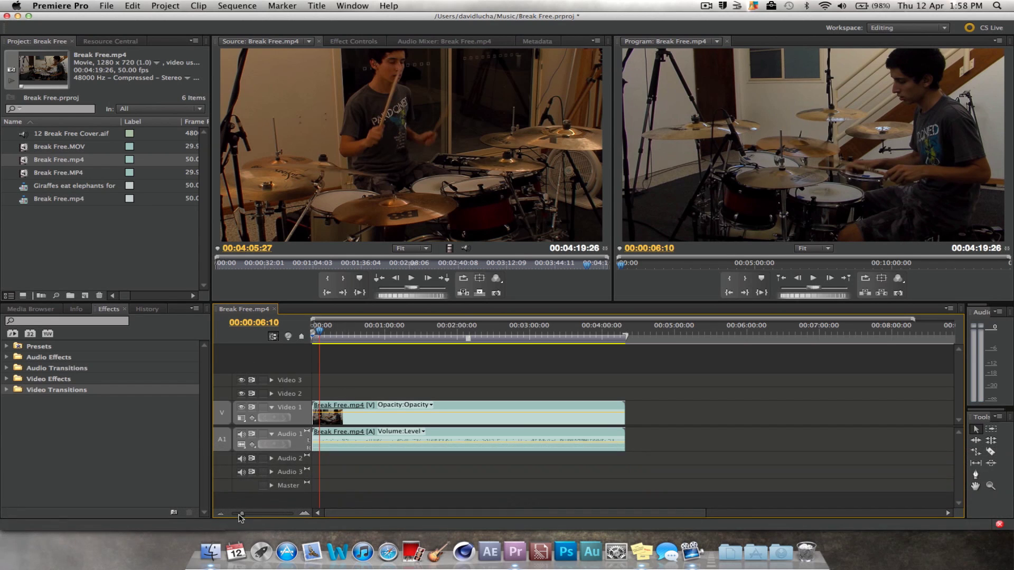
- Split the Break Free.mp4 clip on Video 1 and Audio 1 at 00:00:06:10
{"action": "mouse_move", "coordinate": [240, 514]}
{"action": "left_mouse_down"}
{"action": "mouse_move", "coordinate": [266, 516]}
{"action": "mouse_move", "coordinate": [253, 511]}
{"action": "left_mouse_up"}
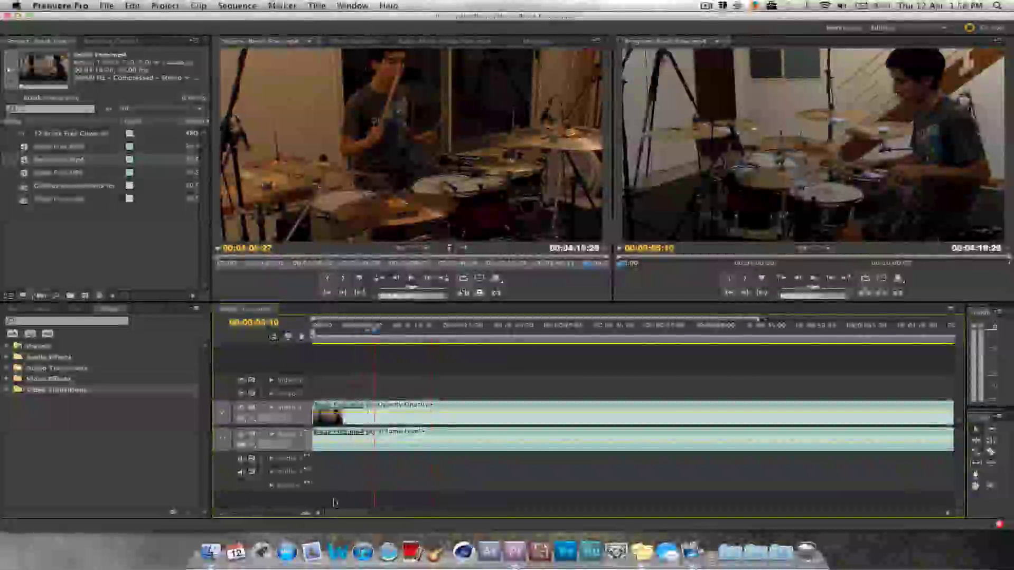
{"action": "key", "text": "c"}
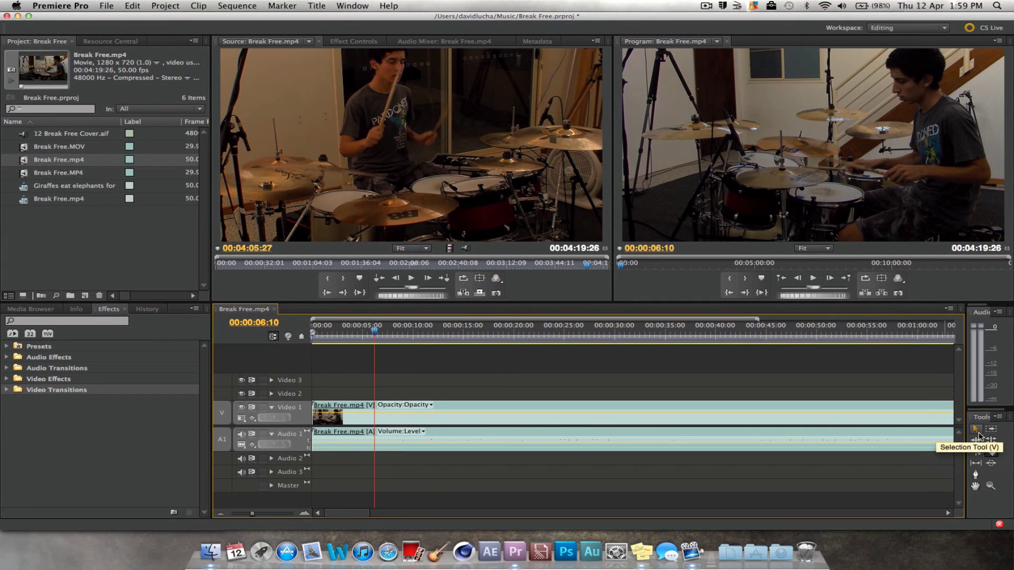
{"action": "left_click", "coordinate": [977, 431]}
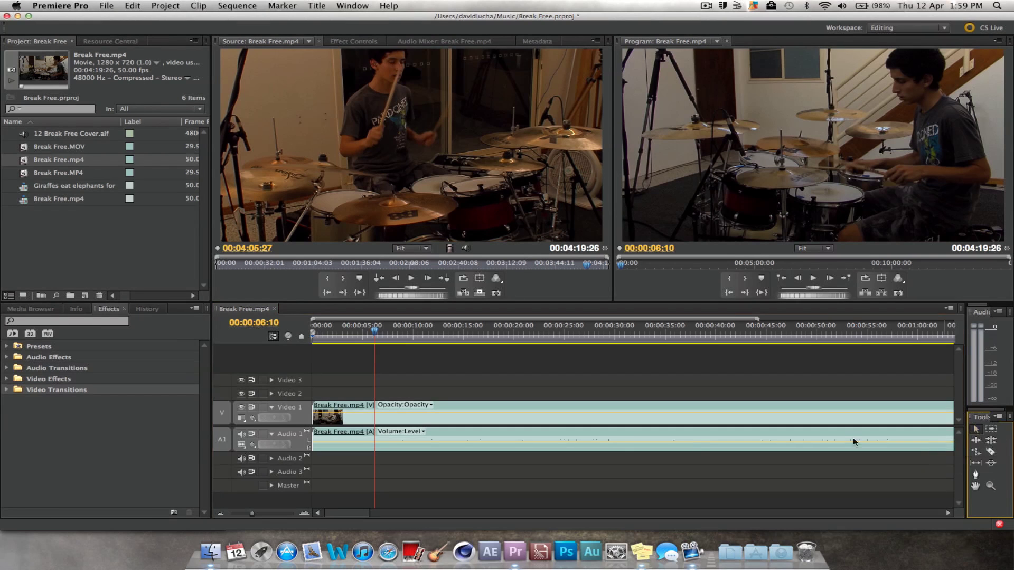
{"action": "key", "text": "super+k"}
{"action": "left_click", "coordinate": [373, 331]}
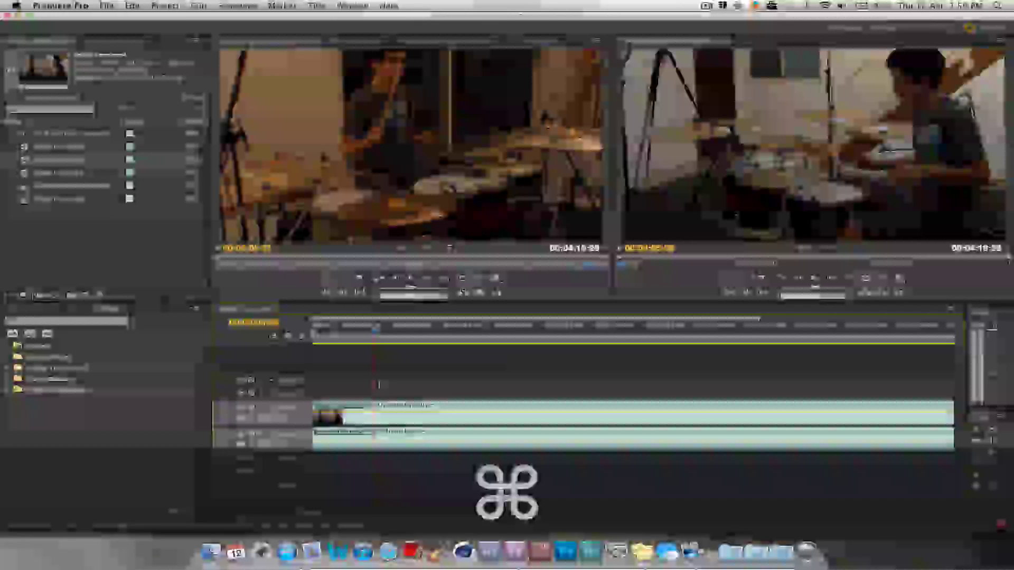
{"action": "key", "text": "Right"}
{"action": "left_click", "coordinate": [373, 409]}
{"action": "key", "text": "super+k"}
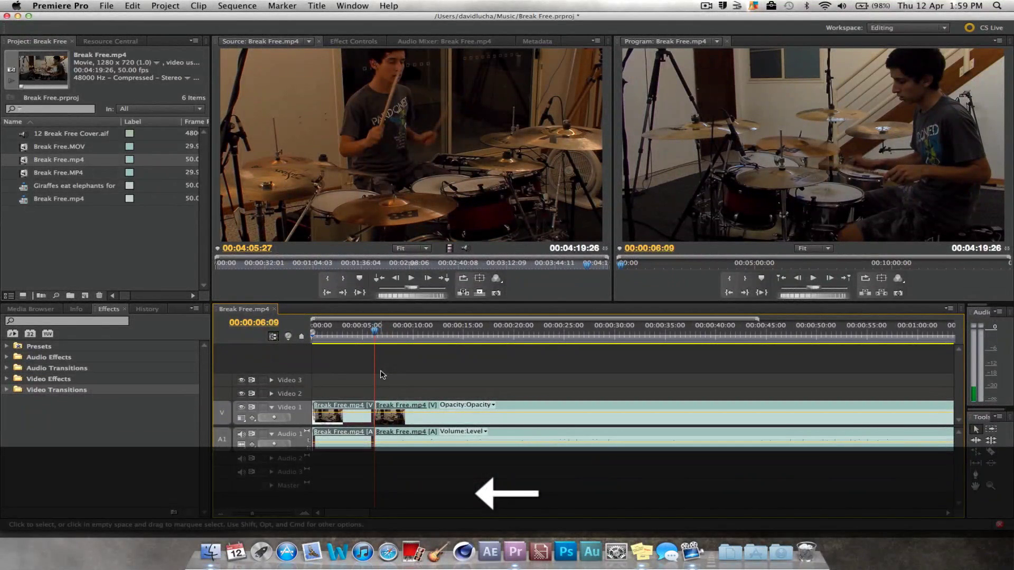
{"action": "key", "text": "Right"}
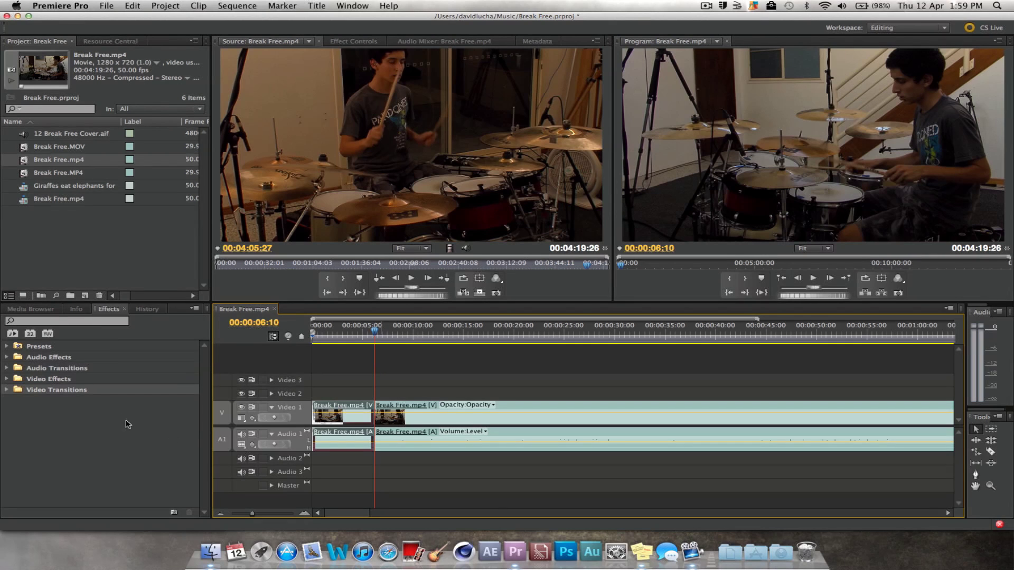
- Place 12 Break Free Cover.aif at the start of the Audio 2 track and mute the Audio 1 track
{"action": "left_click", "coordinate": [71, 233]}
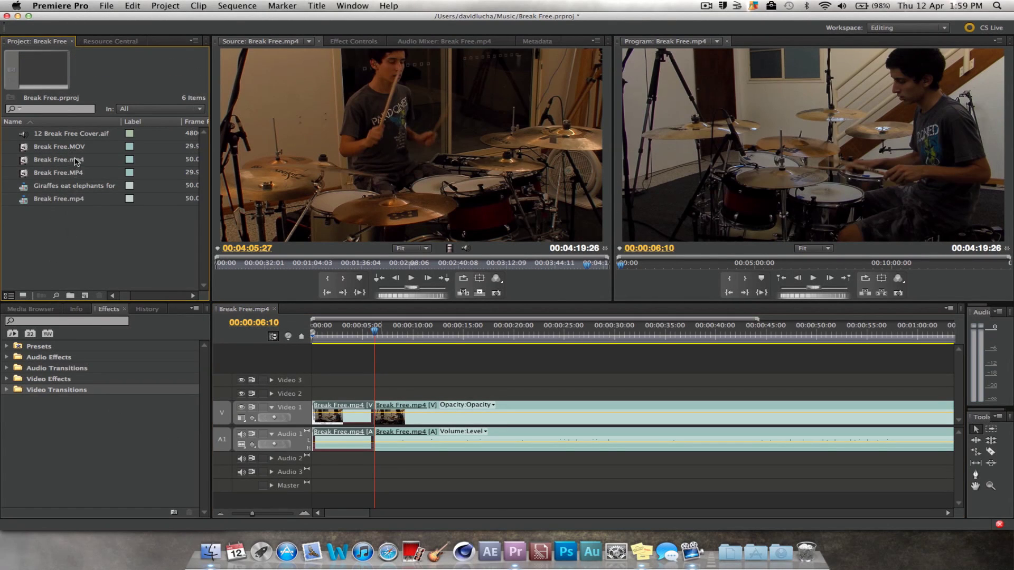
{"action": "left_click", "coordinate": [84, 140]}
{"action": "left_click_drag", "start_coordinate": [158, 247], "coordinate": [319, 459]}
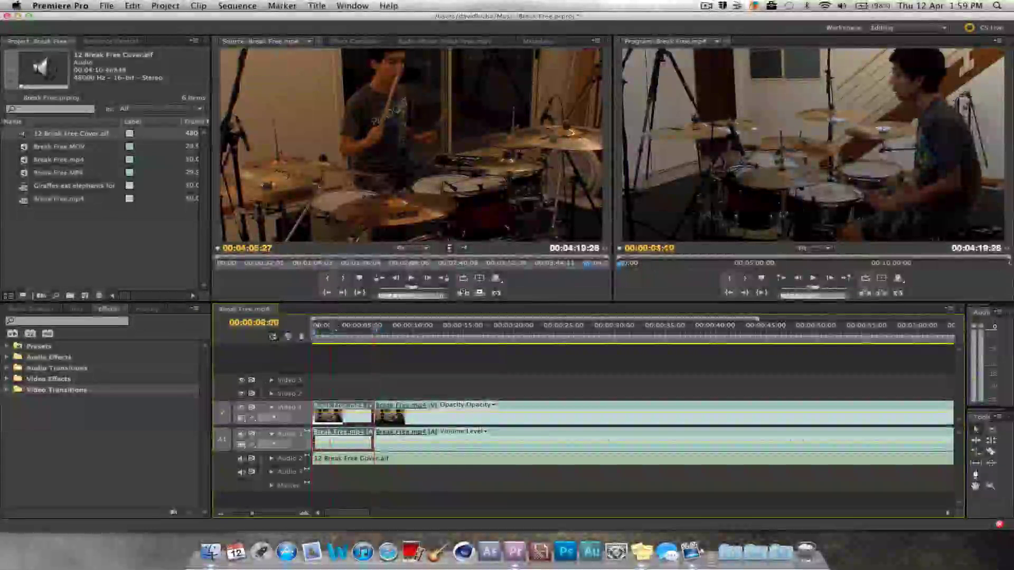
{"action": "left_click", "coordinate": [241, 435]}
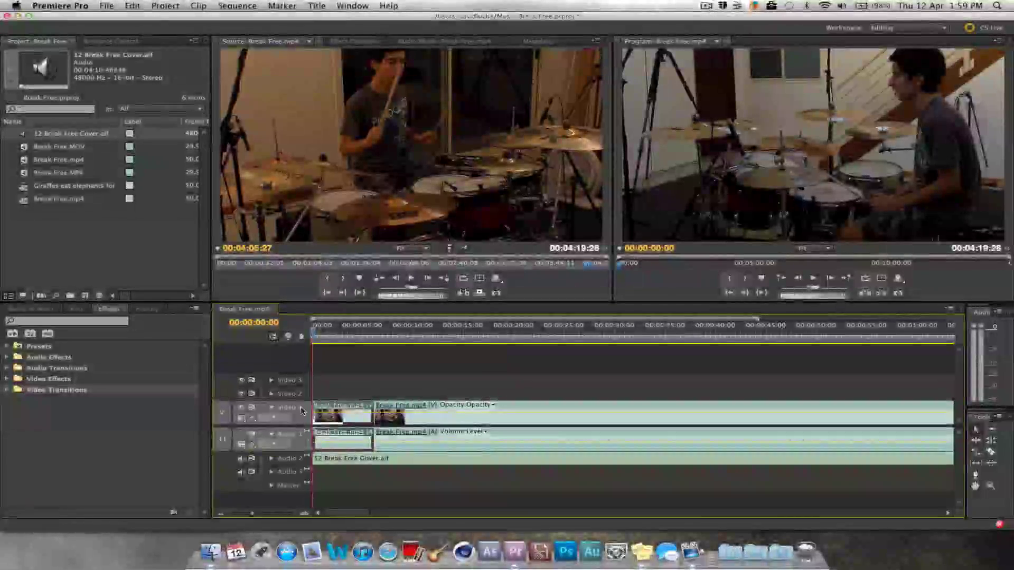
- Expand the Audio 2 track to show its waveform and set a sequence marker at 00:00:00:25
{"action": "key", "text": "space"}
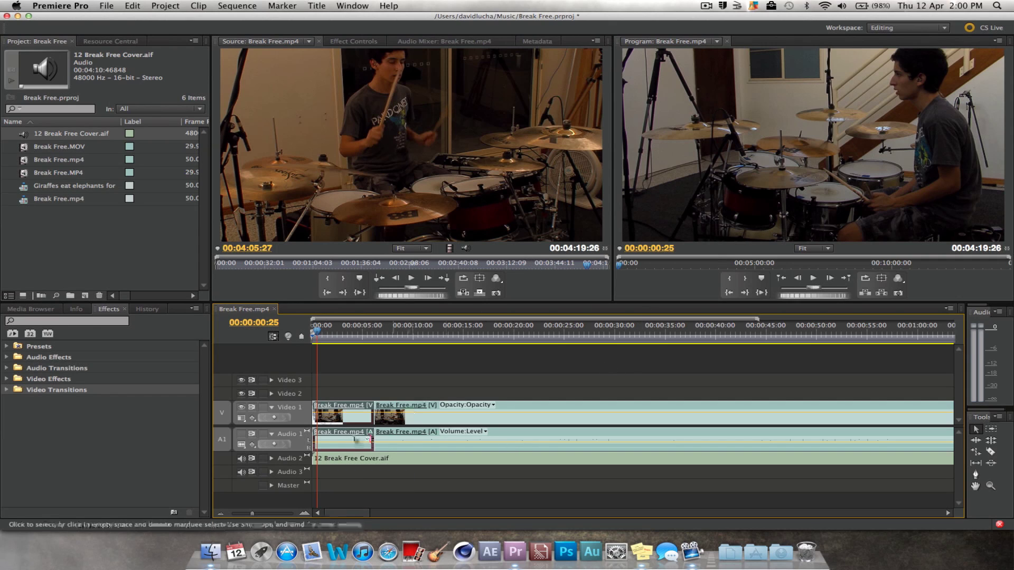
{"action": "left_click", "coordinate": [272, 459]}
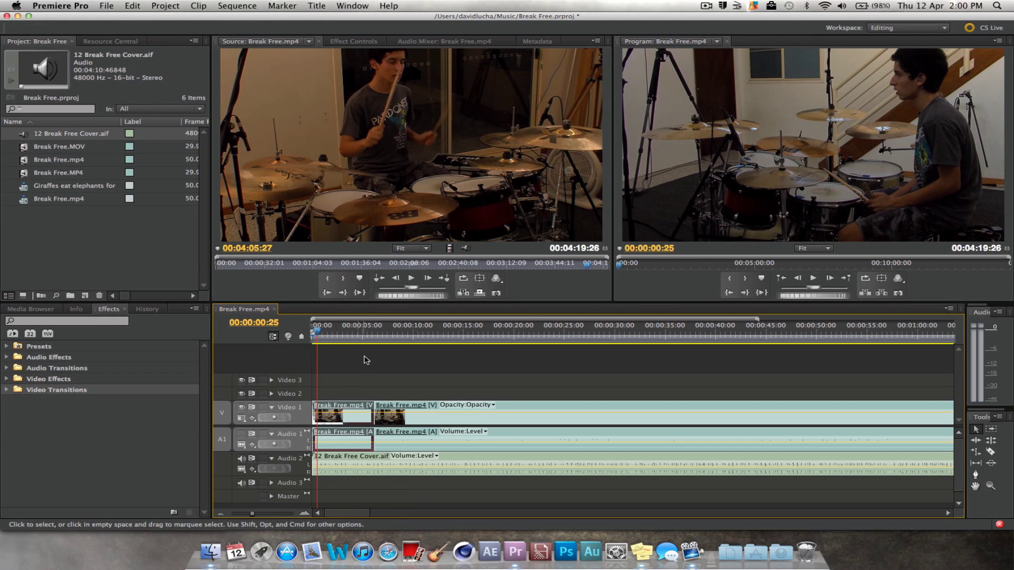
{"action": "left_click", "coordinate": [762, 277]}
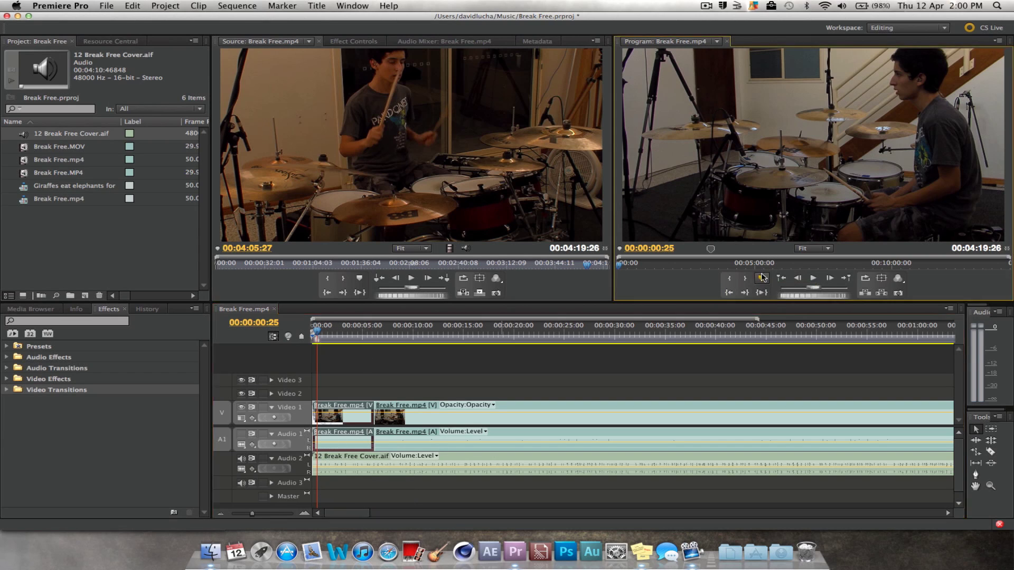
{"action": "scroll", "coordinate": [307, 450], "scroll_direction": "right", "scroll_amount": 1}
{"action": "scroll", "coordinate": [328, 471], "scroll_direction": "left", "scroll_amount": 1}
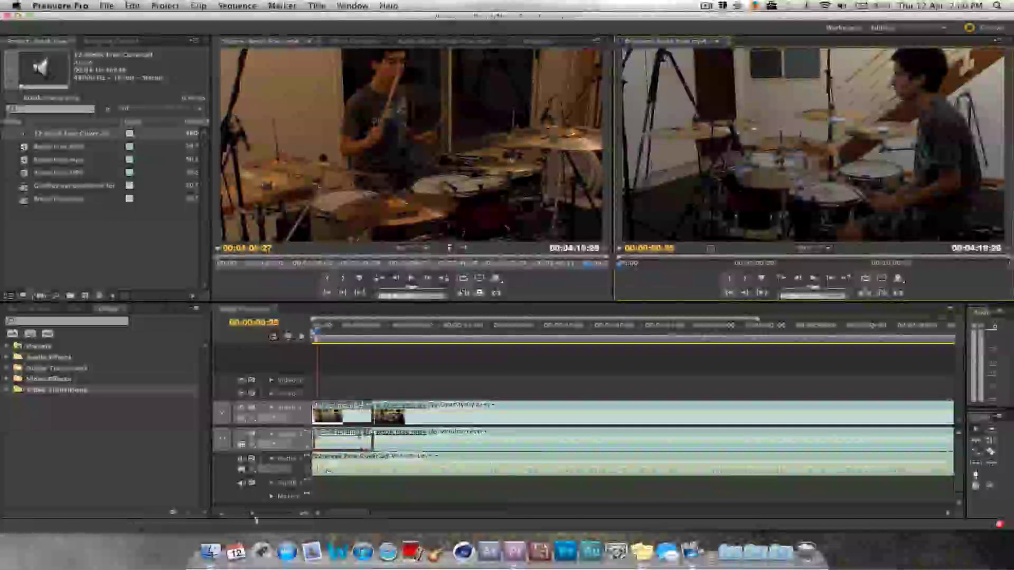
- Select and deselect the first Break Free.mp4 segment to examine how its video and audio are linked
{"action": "left_click_drag", "start_coordinate": [236, 515], "coordinate": [266, 518]}
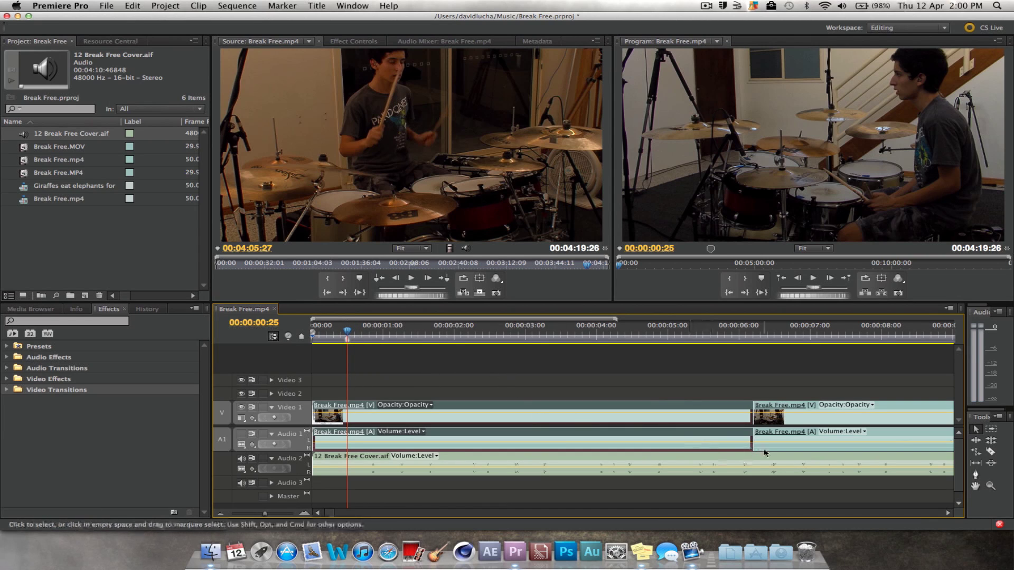
{"action": "left_click", "coordinate": [666, 407]}
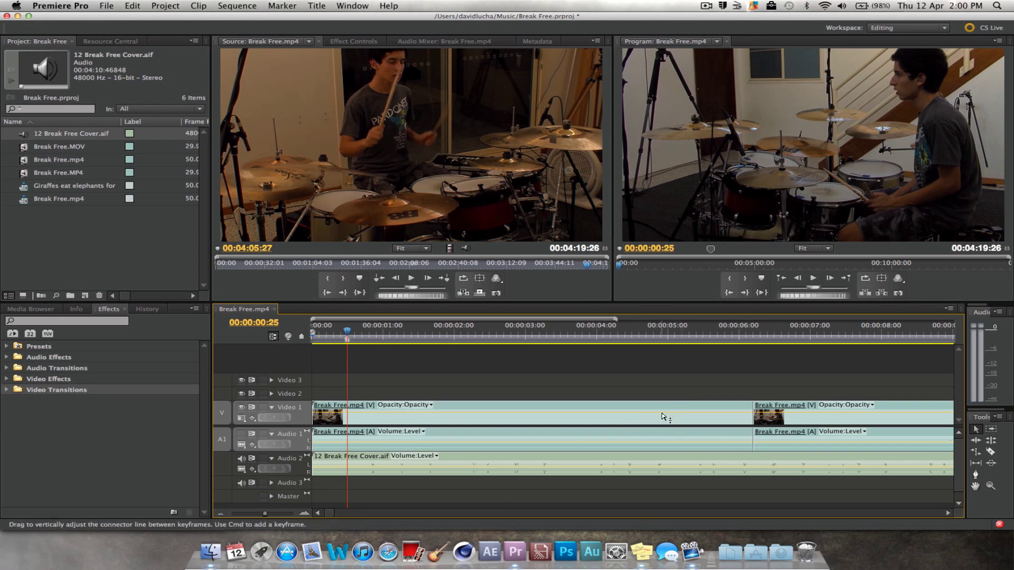
{"action": "left_click", "coordinate": [666, 403]}
{"action": "left_click", "coordinate": [700, 382]}
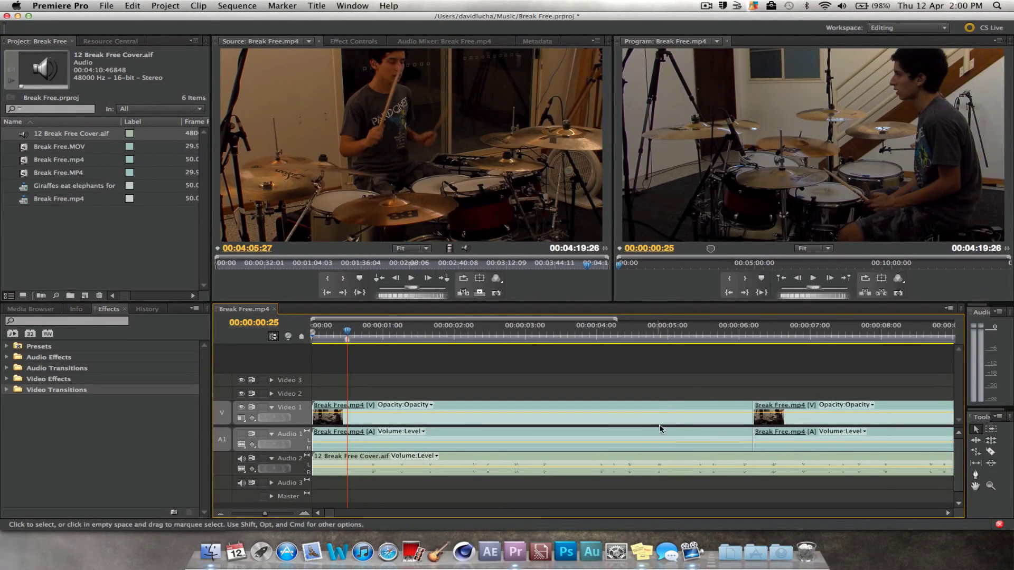
{"action": "left_click", "coordinate": [675, 408]}
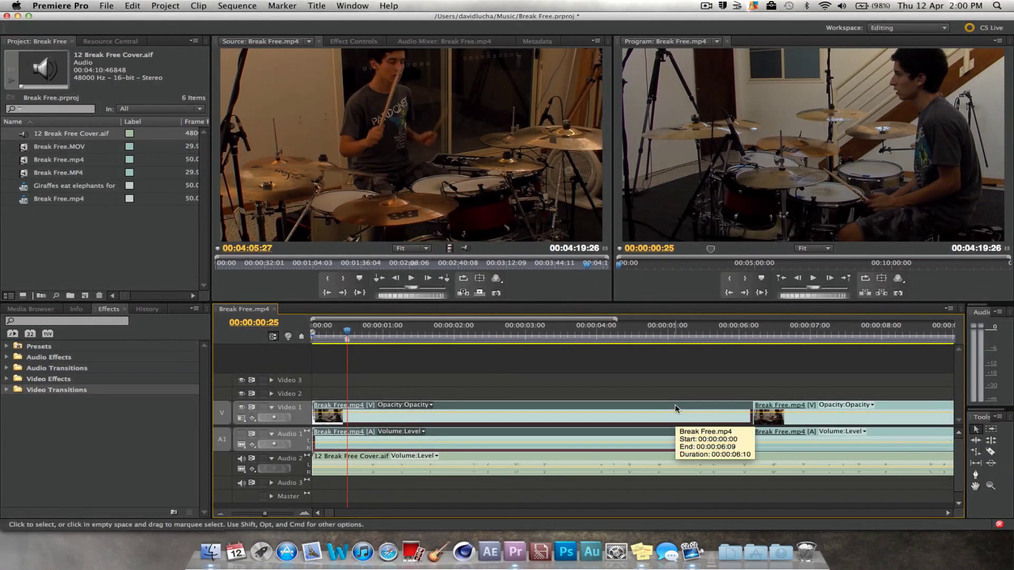
{"action": "left_click", "coordinate": [708, 398]}
- Override the link on the first Break Free.mp4 segment to delete its audio part and its video part separately
{"action": "key", "text": "alt"}
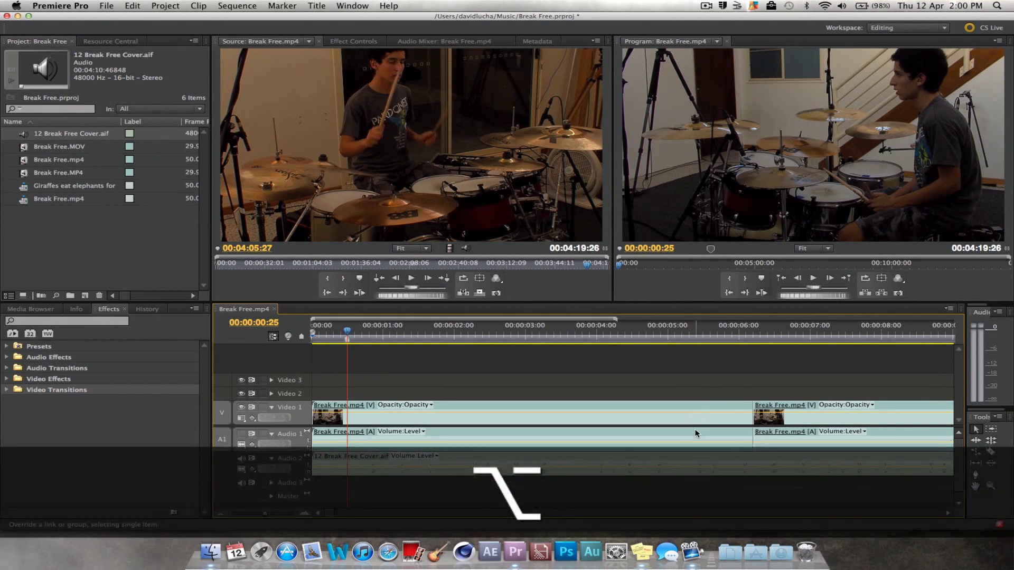
{"action": "left_click", "coordinate": [692, 431], "text": "alt"}
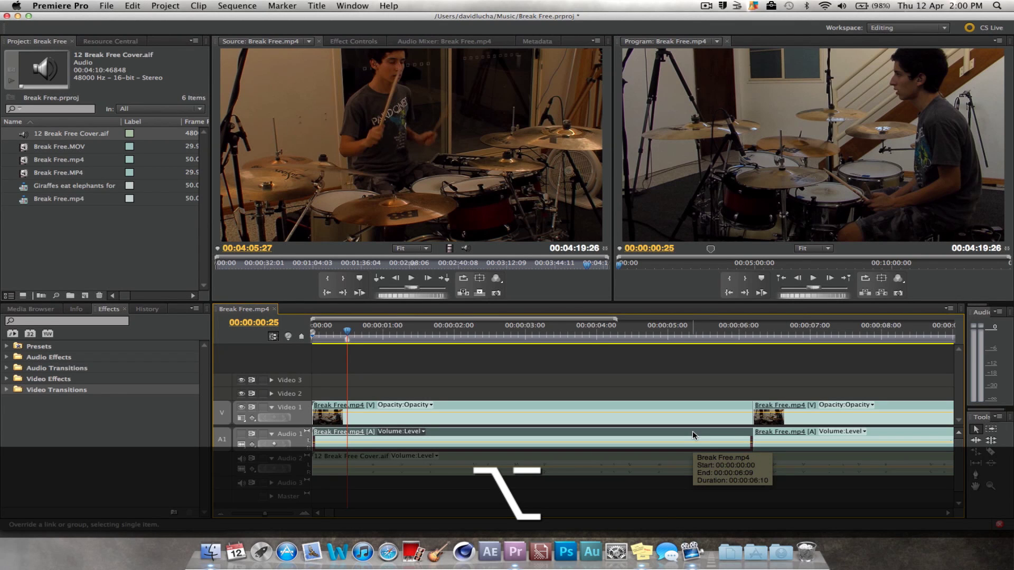
{"action": "key", "text": "Delete"}
{"action": "left_click", "coordinate": [693, 407], "text": "alt"}
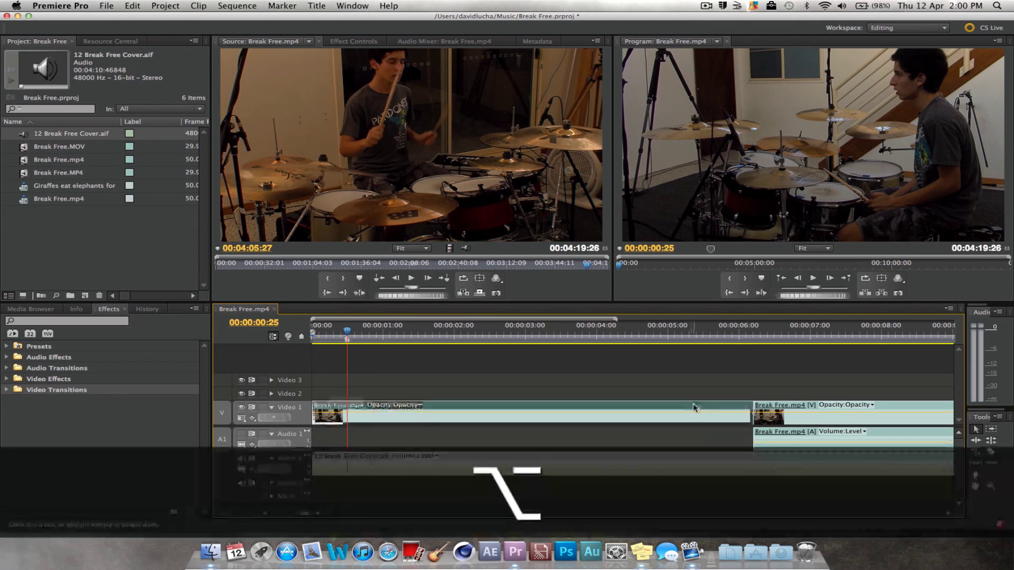
{"action": "key", "text": "Delete"}
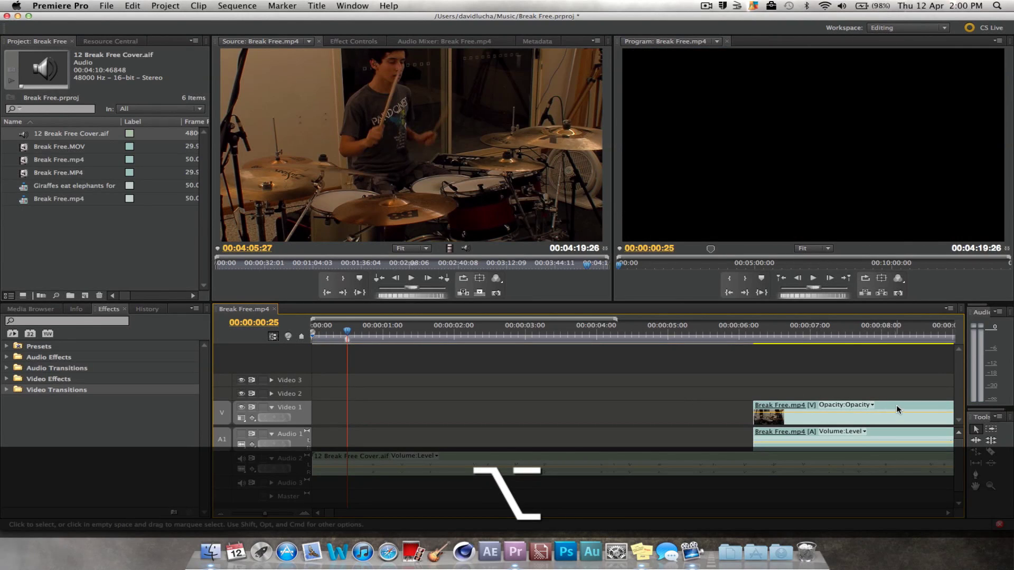
- Move the remaining Break Free.mp4 clip to start at the 00:00:00:25 marker and check its alignment with the cover audio
{"action": "left_click_drag", "start_coordinate": [878, 405], "coordinate": [491, 408]}
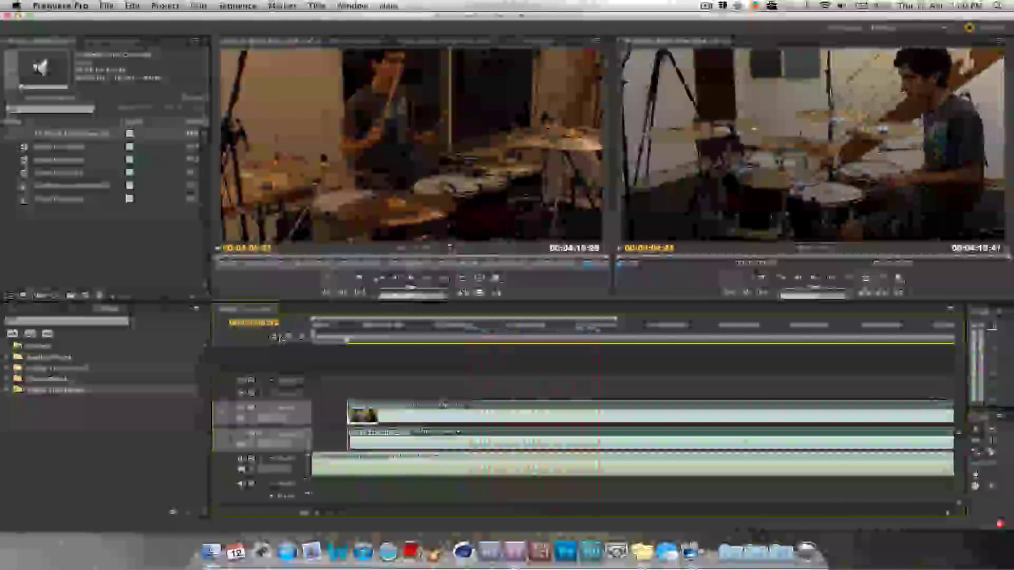
{"action": "left_click", "coordinate": [348, 334]}
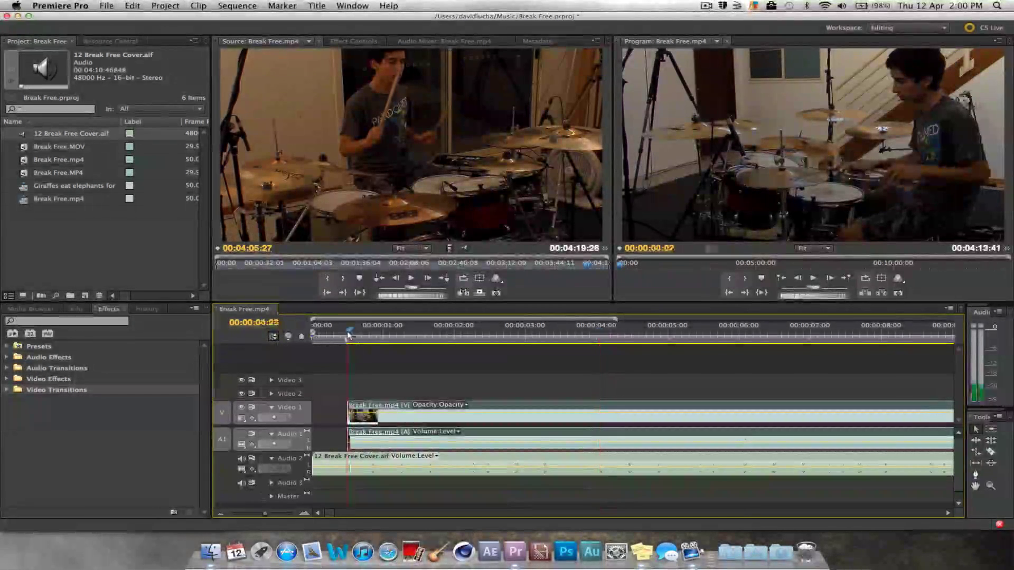
{"action": "left_click_drag", "start_coordinate": [264, 516], "coordinate": [286, 516]}
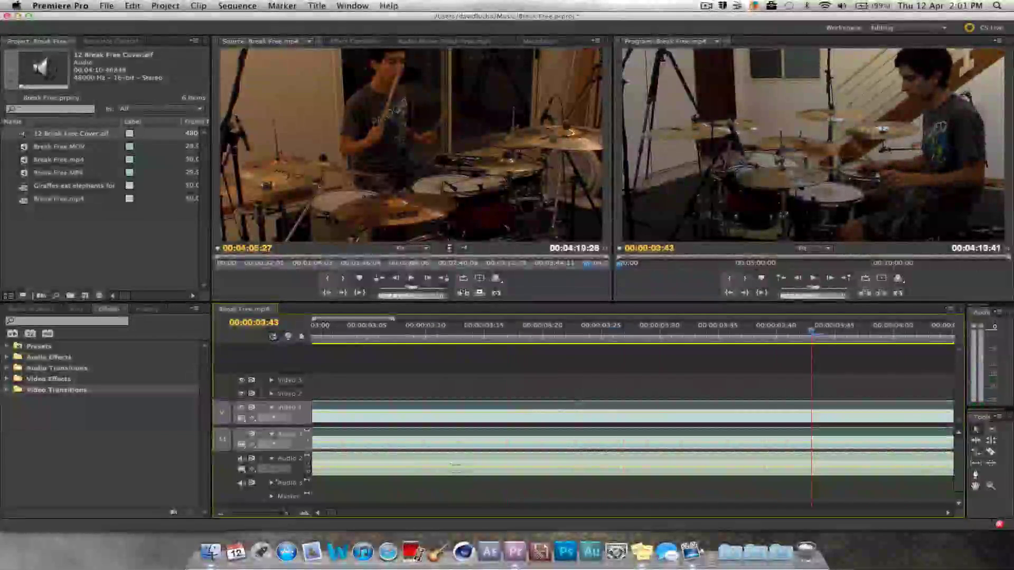
{"action": "left_click_drag", "start_coordinate": [294, 515], "coordinate": [265, 516]}
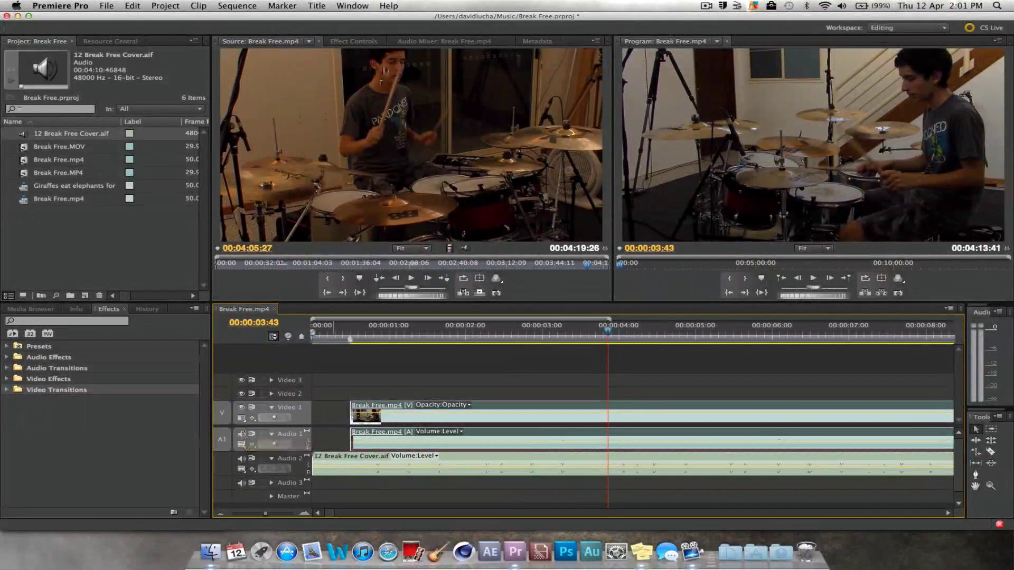
- Set the Audio 1 volume to 6.0 and the Audio 2 volume to 0.3 in the Audio Mixer while playing the sequence
{"action": "left_click", "coordinate": [435, 40]}
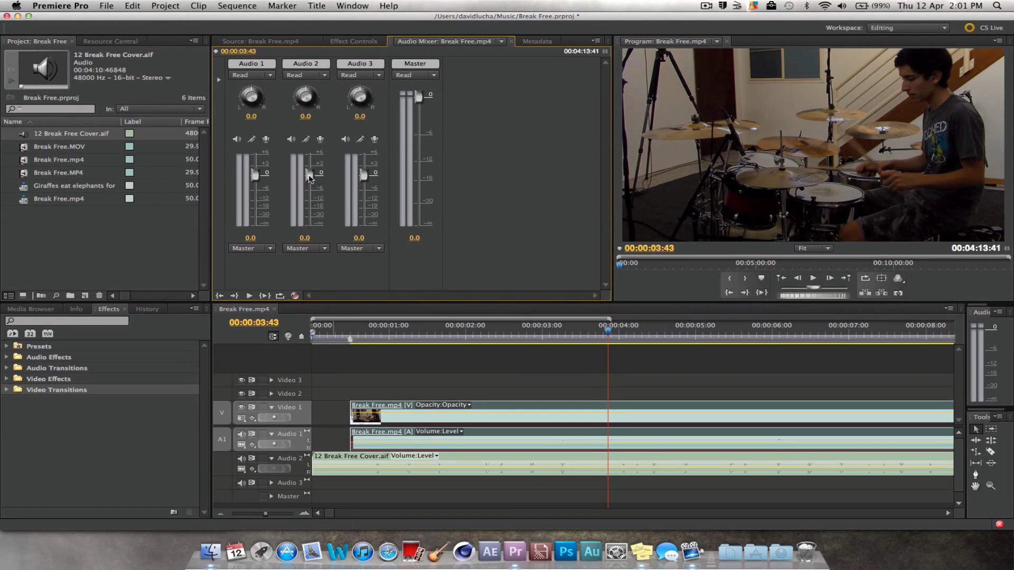
{"action": "left_click", "coordinate": [361, 327]}
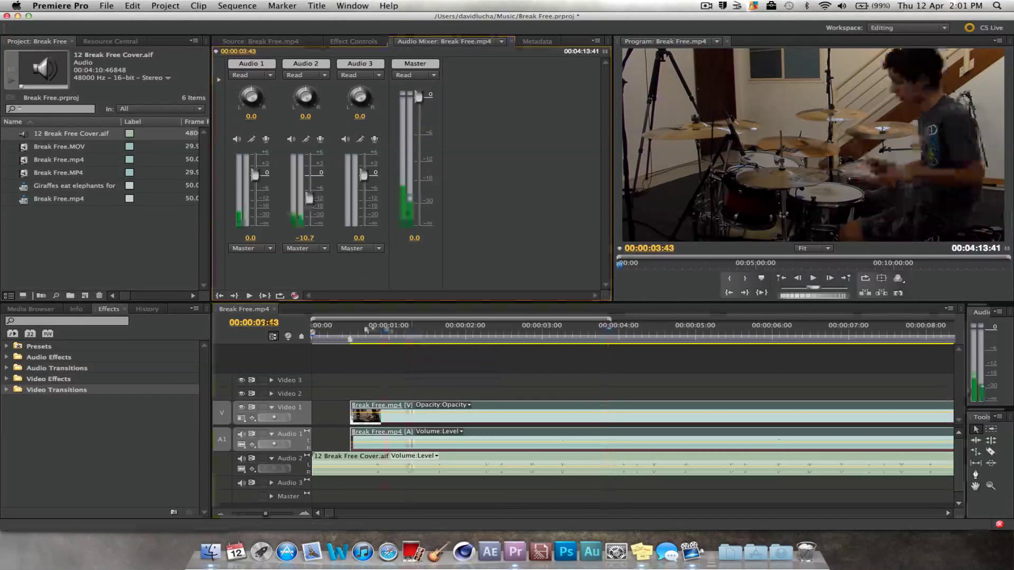
{"action": "key", "text": "space"}
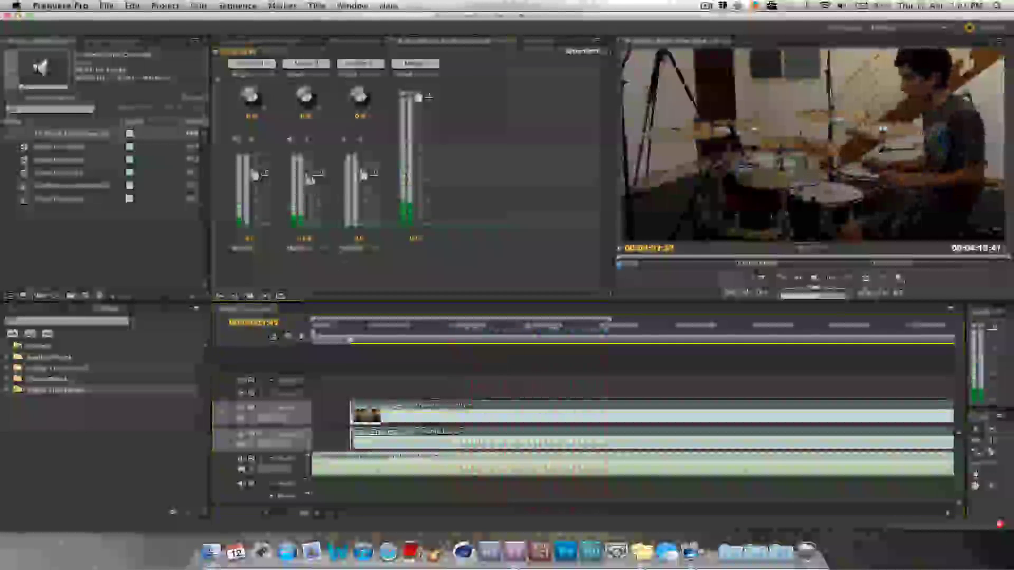
{"action": "left_click_drag", "start_coordinate": [309, 172], "coordinate": [260, 148]}
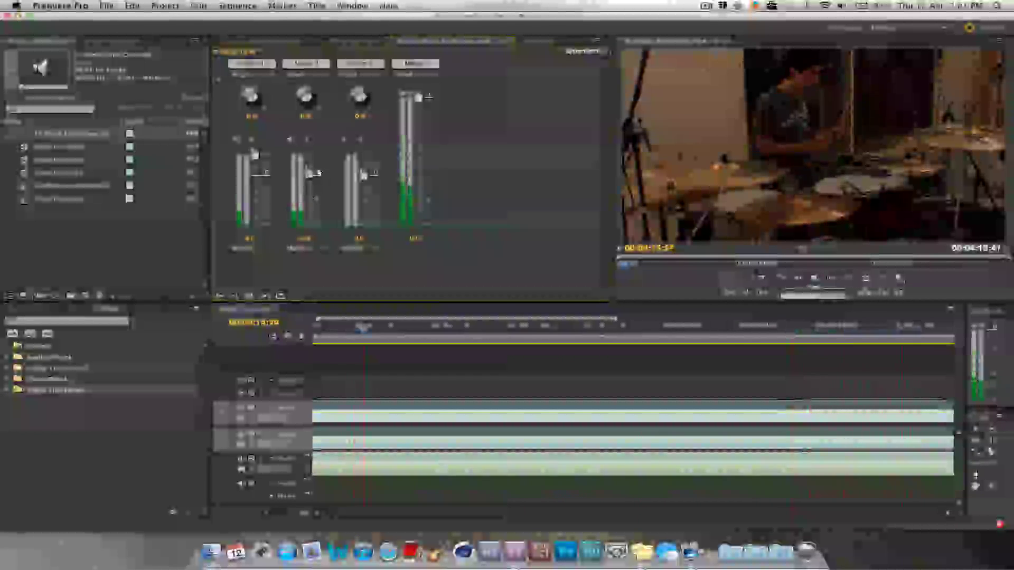
{"action": "left_click_drag", "start_coordinate": [318, 175], "coordinate": [316, 207]}
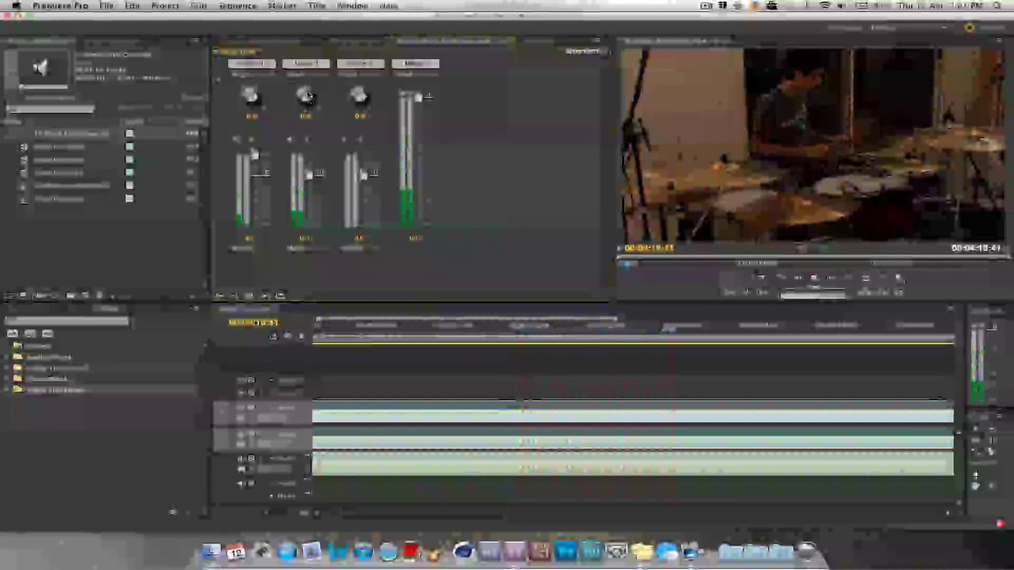
- Try panning Audio 2 fully right and Audio 1 fully left during playback, and reset both pan values to 0
{"action": "left_click_drag", "start_coordinate": [308, 100], "coordinate": [322, 104]}
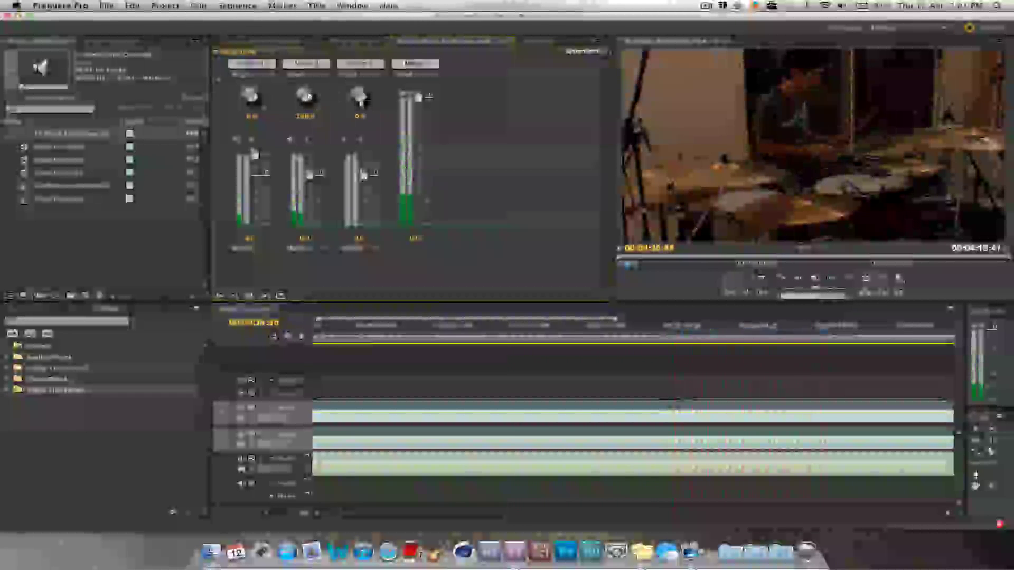
{"action": "left_click_drag", "start_coordinate": [251, 98], "coordinate": [206, 94]}
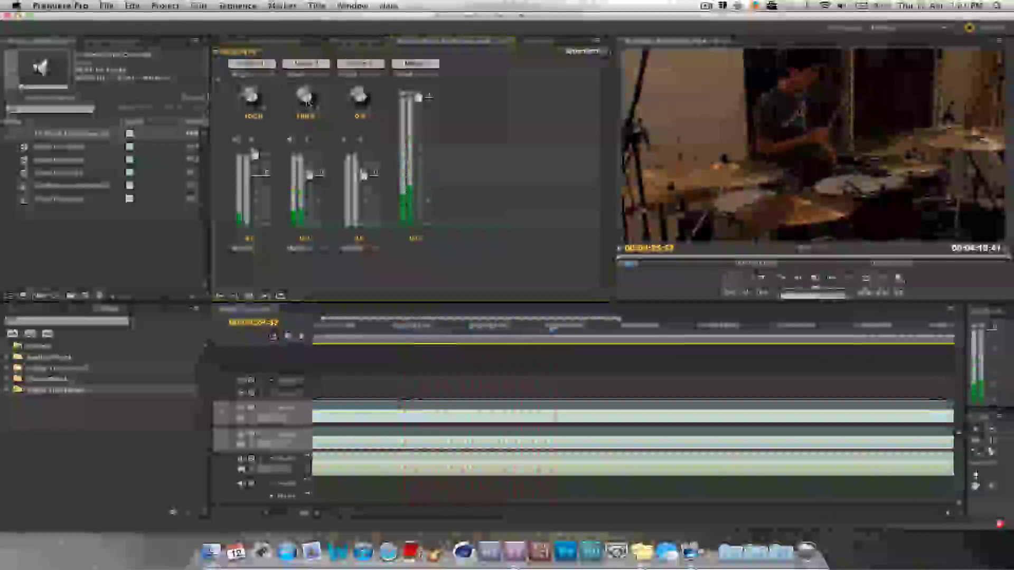
{"action": "left_click", "coordinate": [305, 115]}
{"action": "type", "text": "0"}
{"action": "key", "text": "Return"}
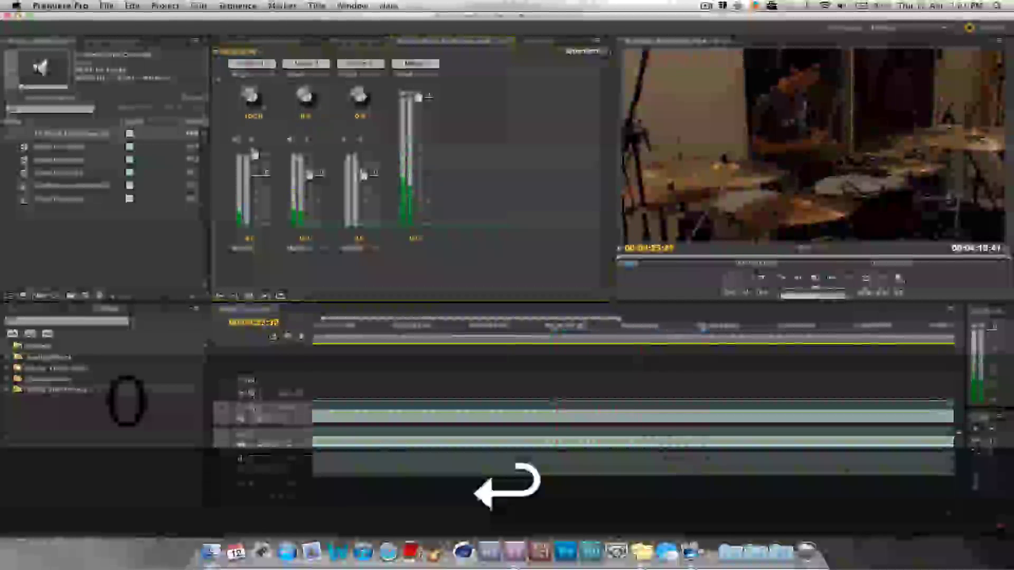
{"action": "key", "text": "space"}
{"action": "left_click", "coordinate": [251, 116]}
{"action": "type", "text": "0"}
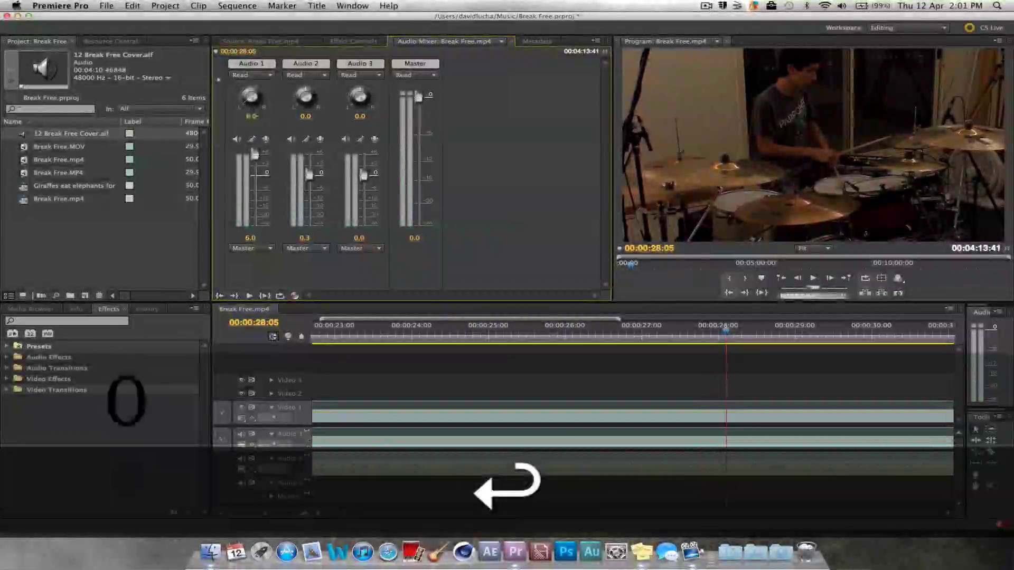
{"action": "key", "text": "Return"}
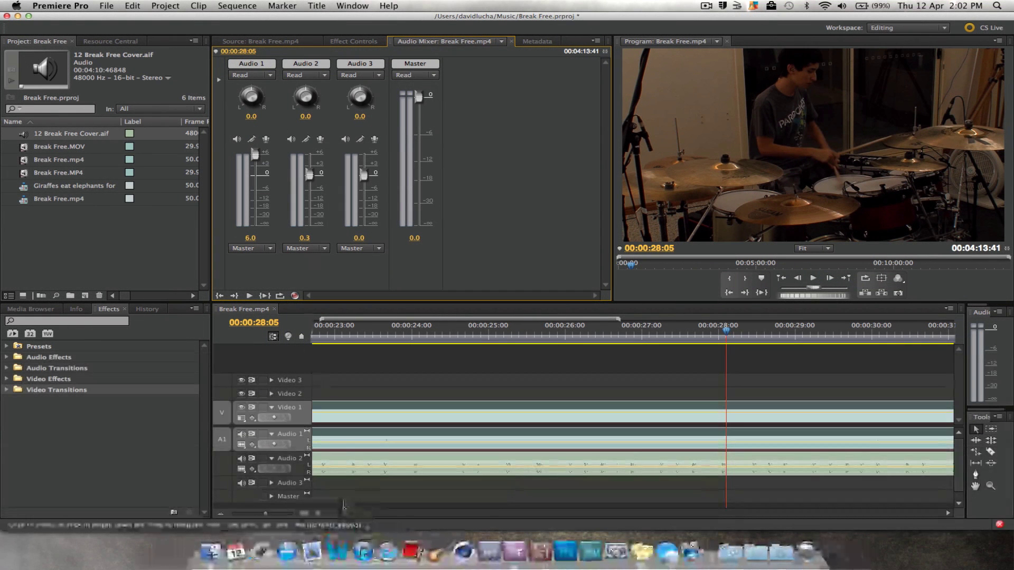
- Extend the start of the Break Free.mp4 clip from the 00:00:00:25 marker back to 00:00:00:00 and scrub through the added frames
{"action": "left_click_drag", "start_coordinate": [345, 513], "coordinate": [296, 515]}
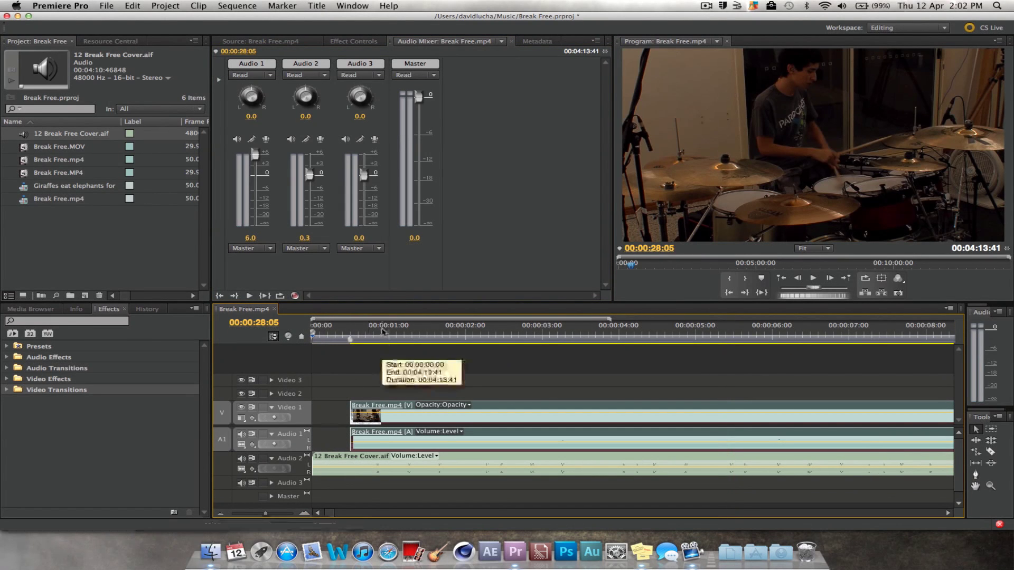
{"action": "left_click_drag", "start_coordinate": [347, 326], "coordinate": [350, 326]}
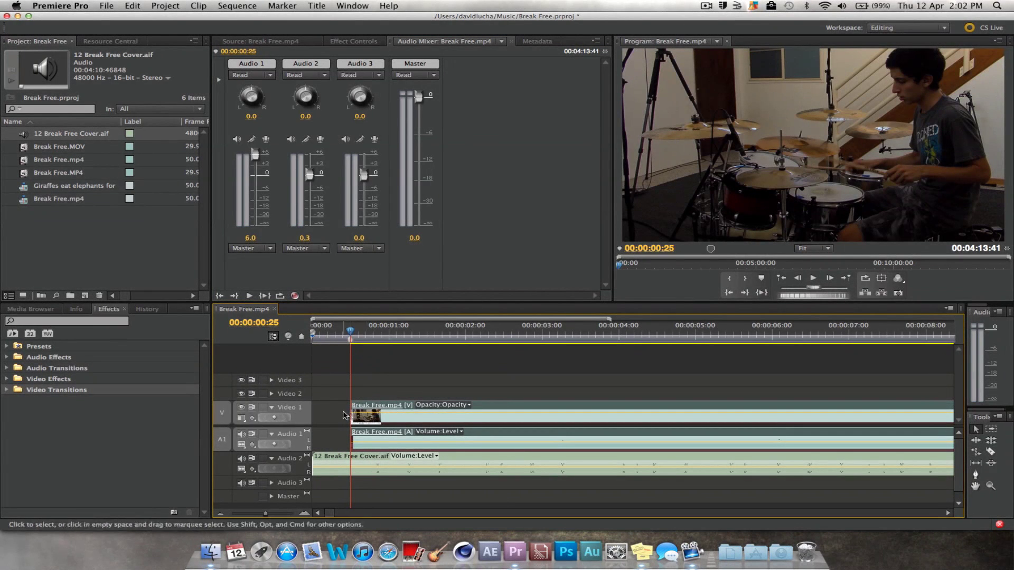
{"action": "left_click_drag", "start_coordinate": [352, 417], "coordinate": [311, 416]}
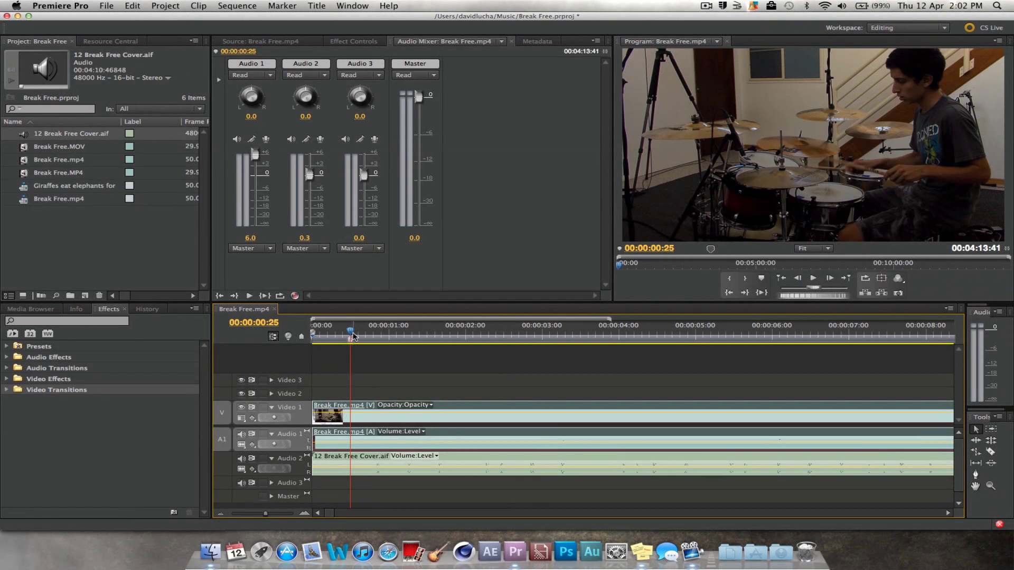
{"action": "left_click_drag", "start_coordinate": [350, 332], "coordinate": [326, 335]}
- Delete only the audio part of the Break Free.mp4 clip and play the sequence to check the video against the cover audio
{"action": "left_click", "coordinate": [474, 369]}
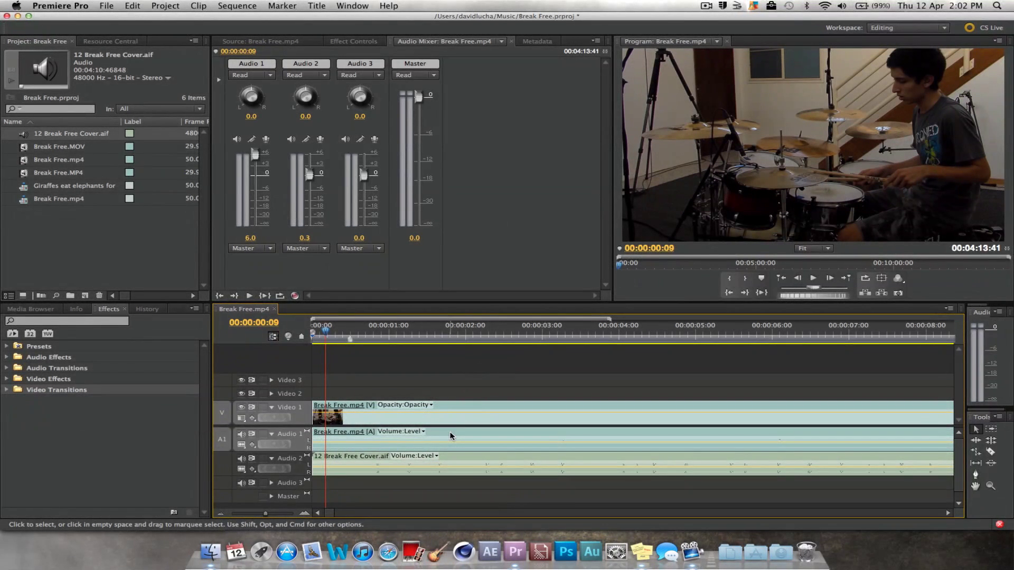
{"action": "key", "text": "alt"}
{"action": "key", "text": "Delete"}
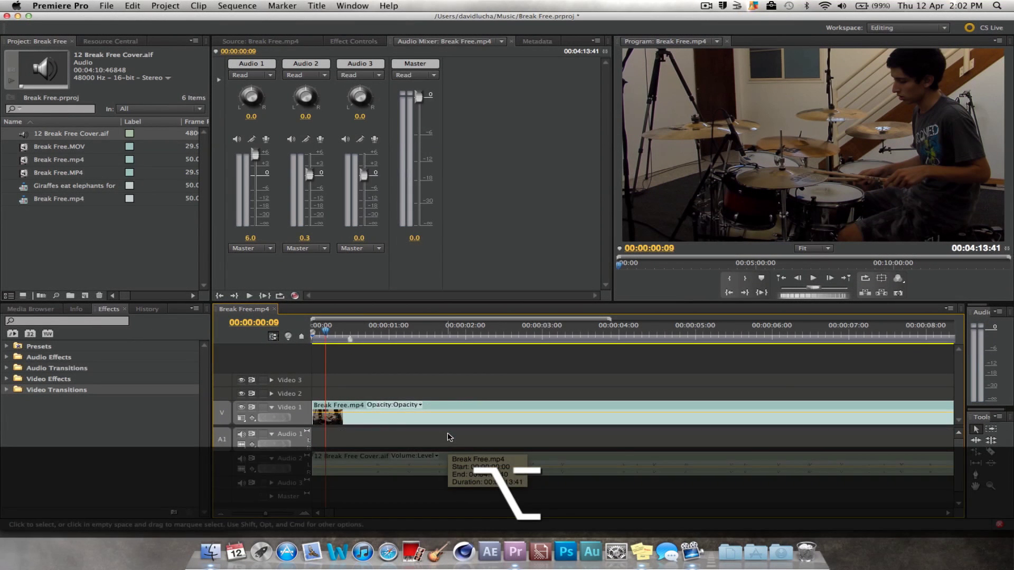
{"action": "key", "text": "space"}
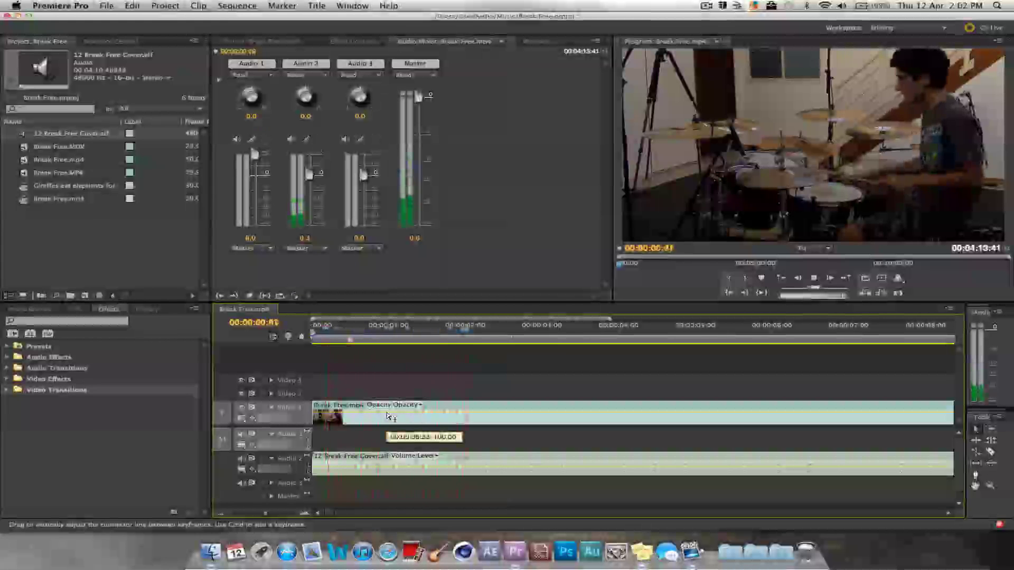
{"action": "key", "text": "space"}
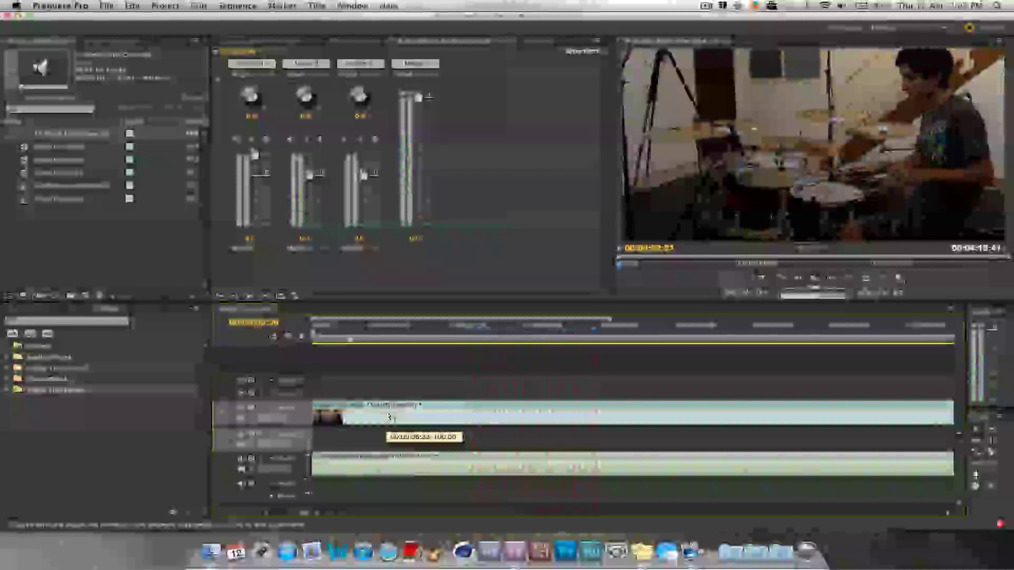
- Return to the sequence start and move the 12 Break Free Cover.aif clip from Audio 2 to Audio 1
{"action": "key", "text": "space"}
{"action": "key", "text": "Home"}
{"action": "left_click_drag", "start_coordinate": [347, 457], "coordinate": [346, 437]}
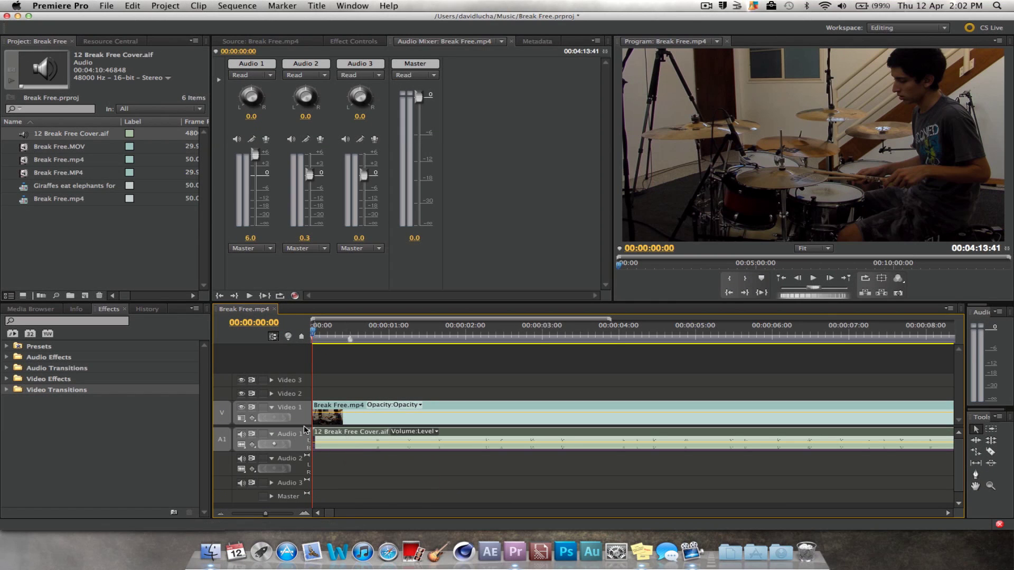
- Load the Break Free.MOV clip into the Source Monitor
{"action": "left_click", "coordinate": [295, 43]}
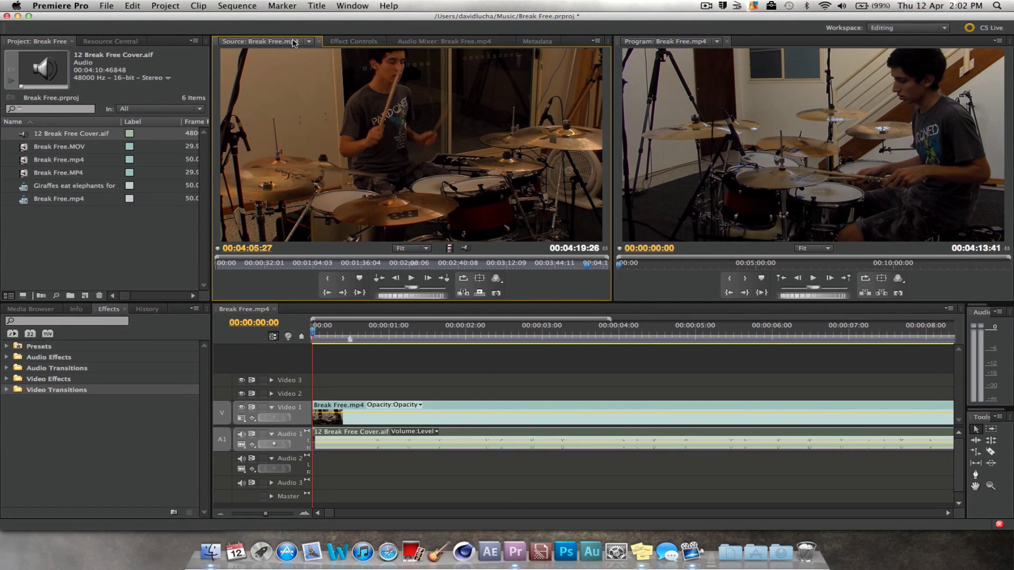
{"action": "left_click", "coordinate": [68, 160]}
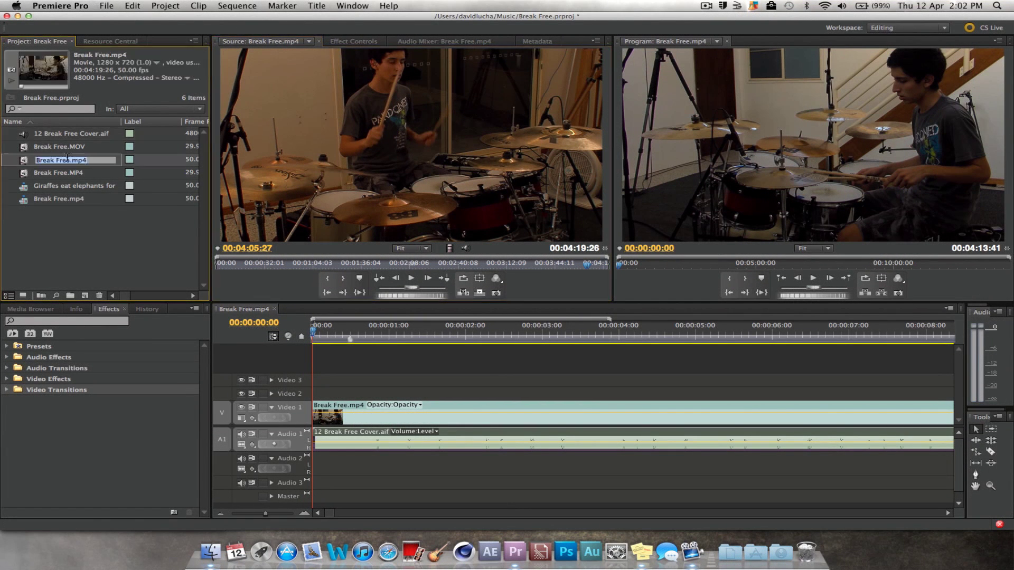
{"action": "left_click", "coordinate": [80, 147]}
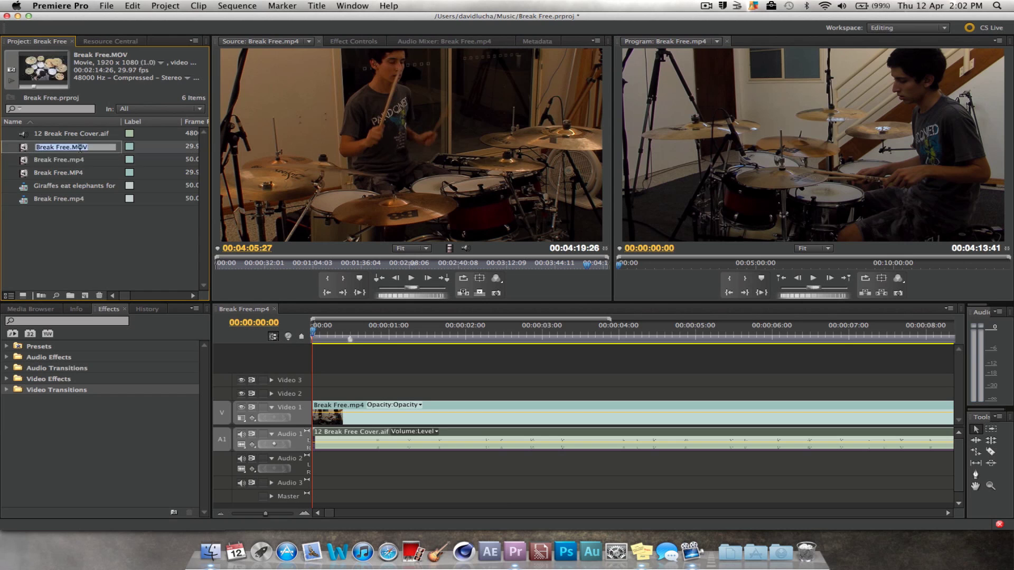
{"action": "left_click", "coordinate": [26, 149]}
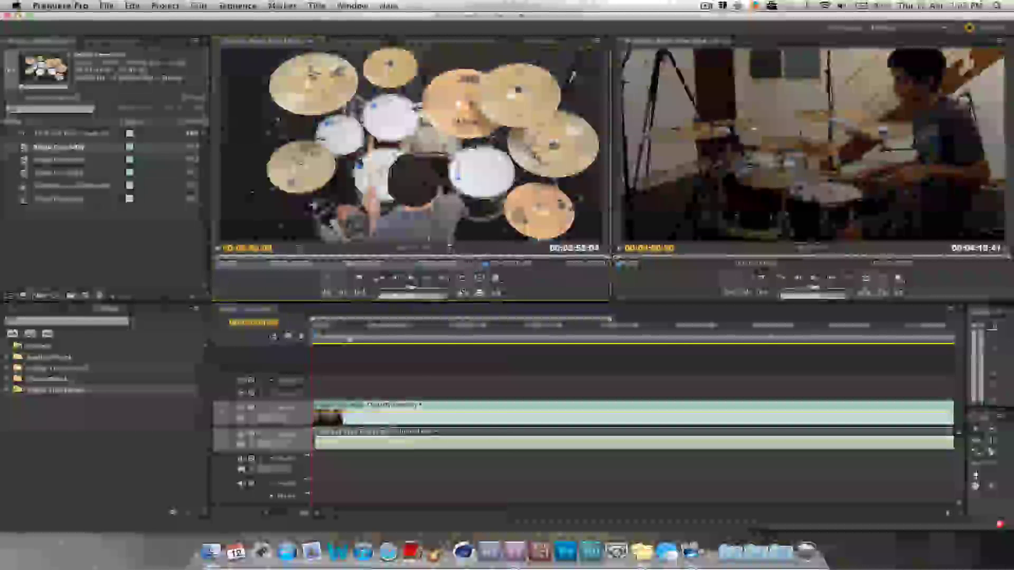
- Set the In point of Break Free.MOV at 00:00:51:18 and overlay the clip onto Video 2 and Audio 2 from the sequence start
{"action": "left_click_drag", "start_coordinate": [485, 264], "coordinate": [274, 264]}
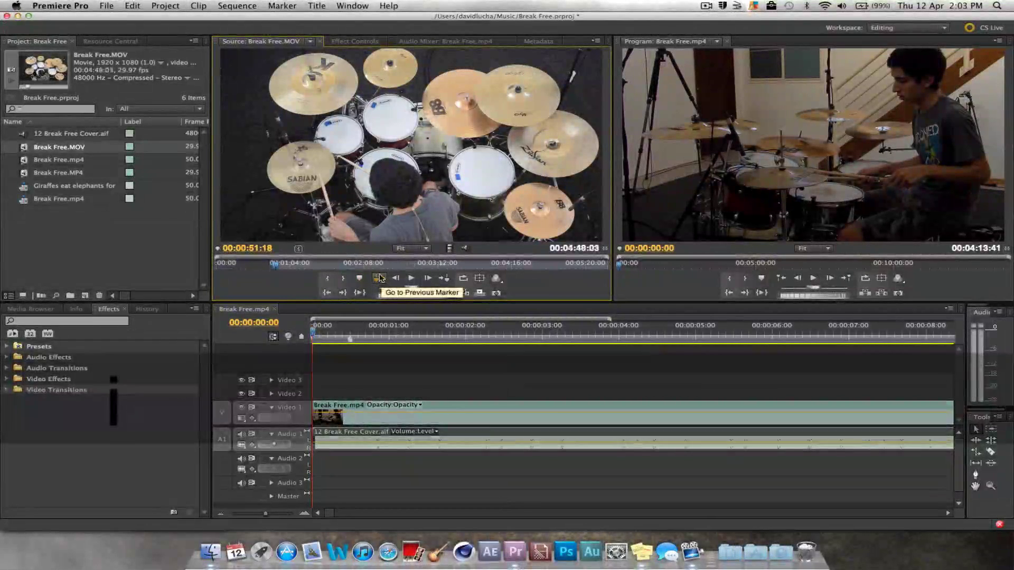
{"action": "key", "text": "i"}
{"action": "left_click", "coordinate": [435, 266]}
{"action": "left_click_drag", "start_coordinate": [435, 267], "coordinate": [486, 270]}
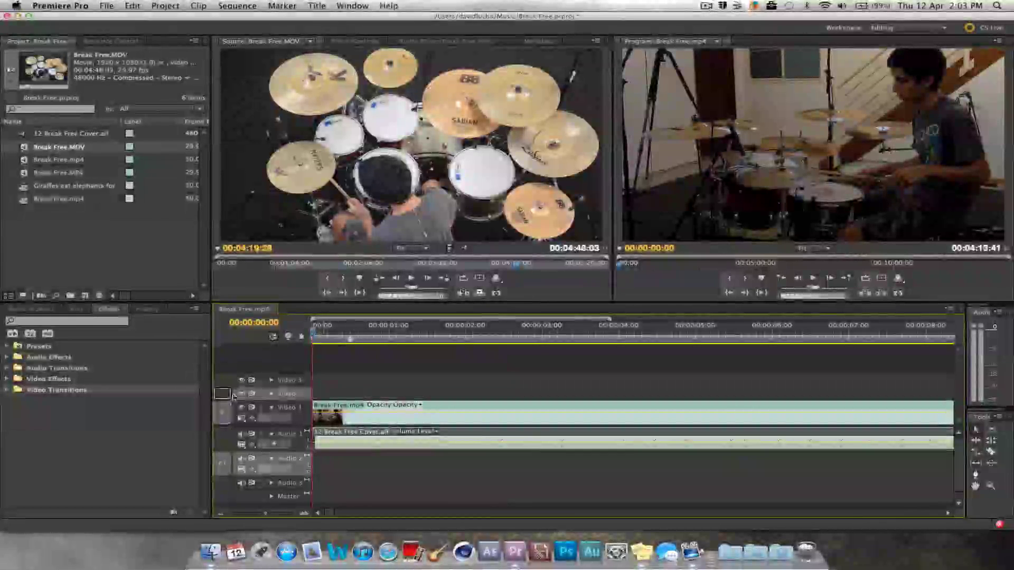
{"action": "left_click", "coordinate": [480, 293]}
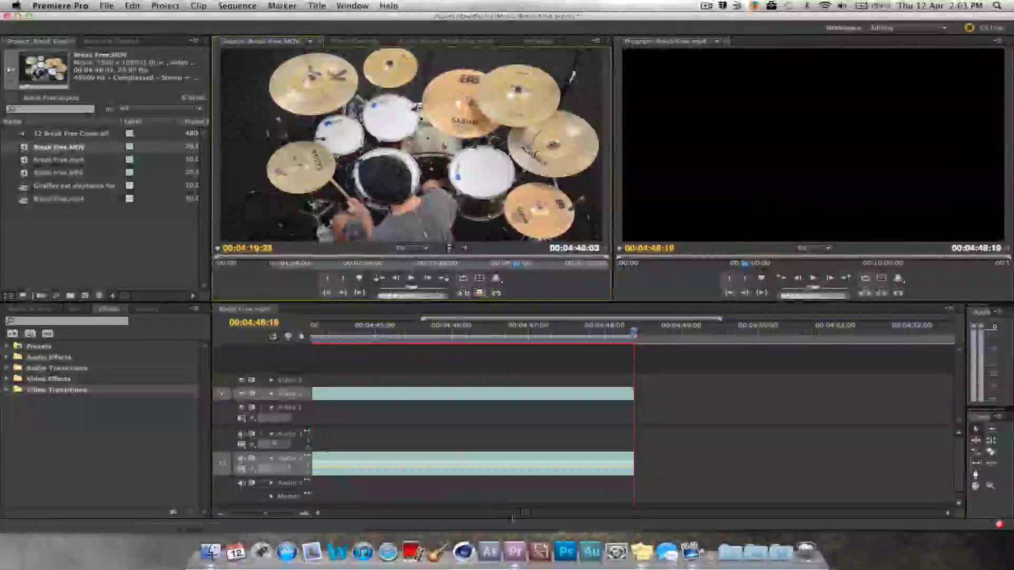
- Split the Break Free.MOV clip on Video 2 and Audio 2 at 00:00:10:36, where the drum sound begins in its waveform
{"action": "mouse_move", "coordinate": [265, 514]}
{"action": "left_mouse_down"}
{"action": "mouse_move", "coordinate": [237, 515]}
{"action": "mouse_move", "coordinate": [245, 516]}
{"action": "left_mouse_up"}
{"action": "left_click_drag", "start_coordinate": [508, 511], "coordinate": [342, 503]}
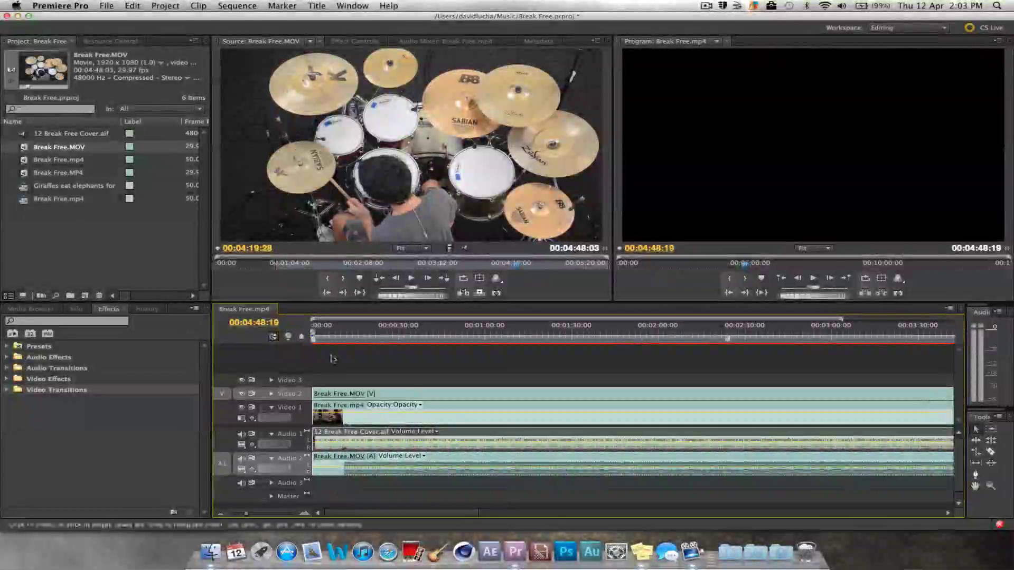
{"action": "left_click", "coordinate": [339, 337]}
{"action": "left_click_drag", "start_coordinate": [340, 336], "coordinate": [341, 336]}
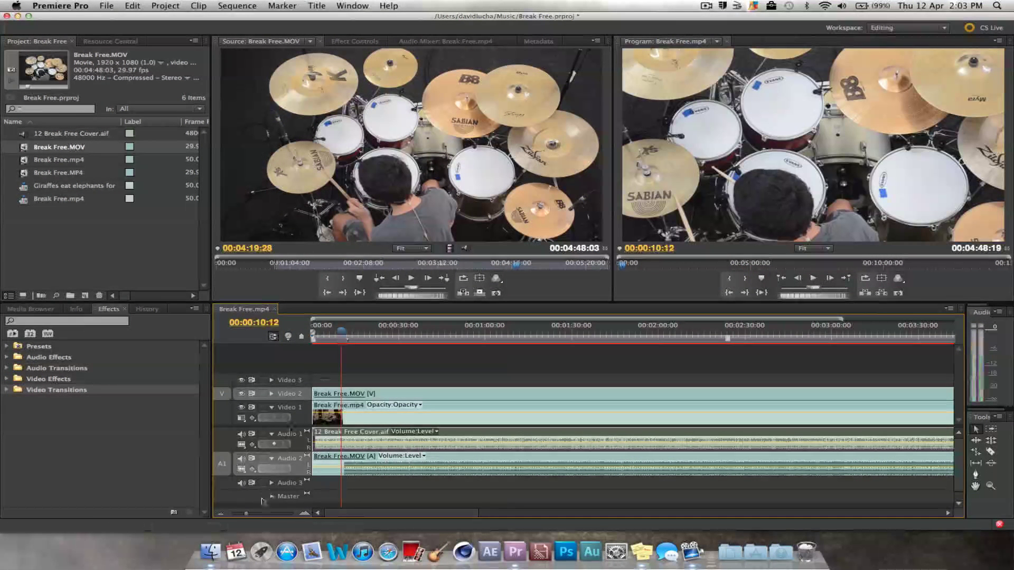
{"action": "left_click_drag", "start_coordinate": [246, 513], "coordinate": [260, 522]}
{"action": "key", "text": "Right"}
{"action": "key", "text": "Right"}
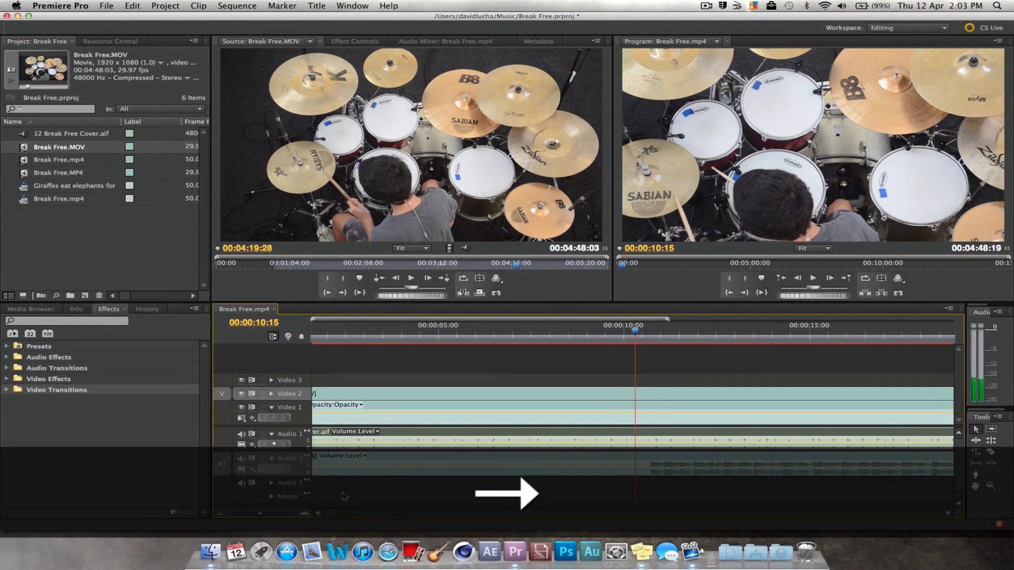
{"action": "left_click", "coordinate": [649, 332]}
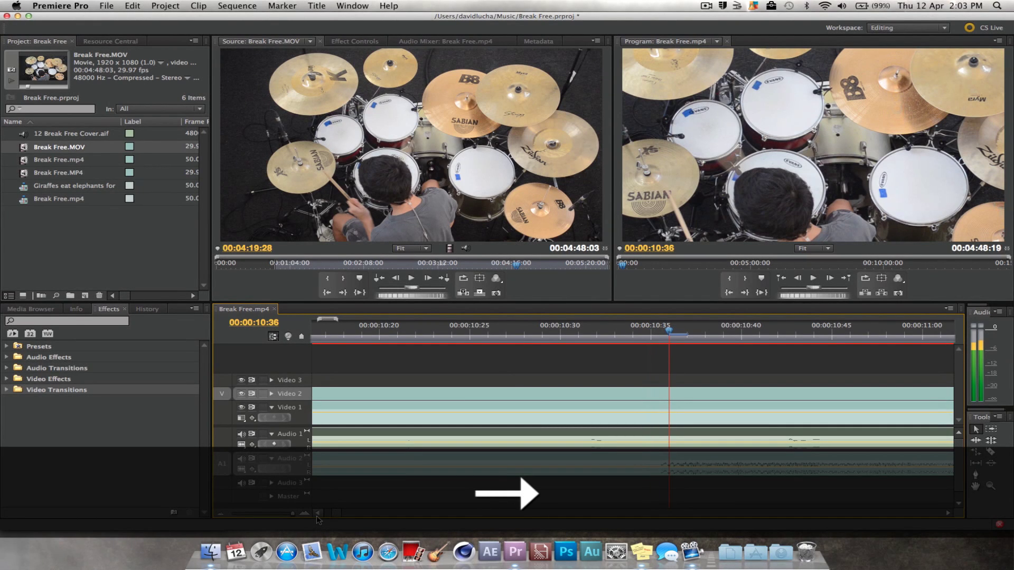
{"action": "key", "text": "Left"}
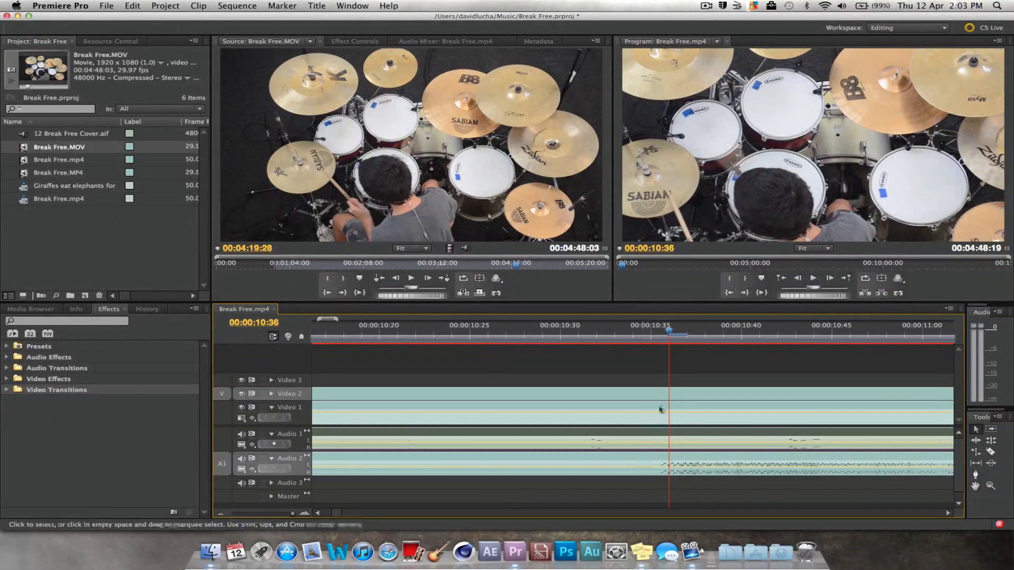
{"action": "left_click", "coordinate": [661, 409]}
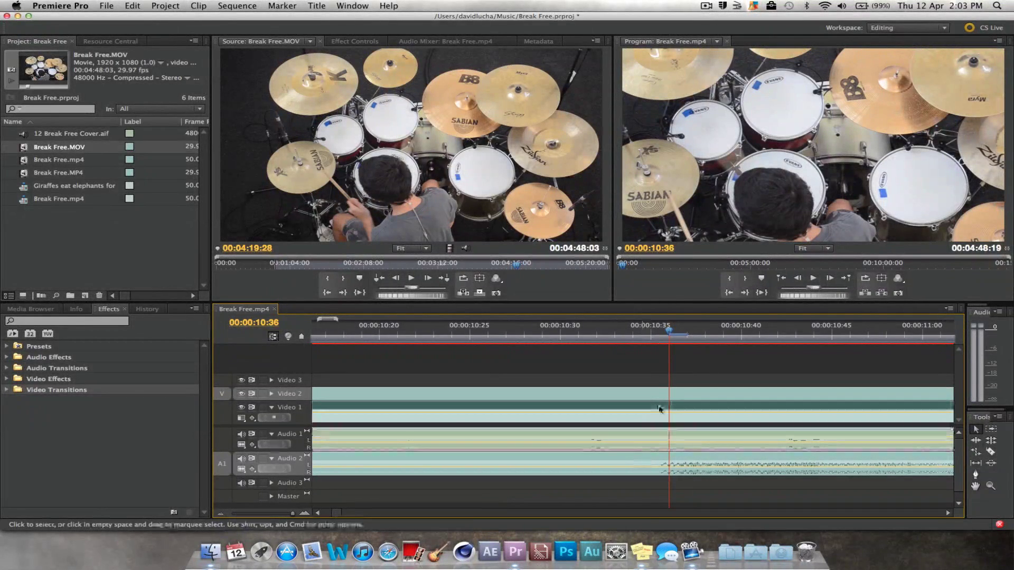
{"action": "left_click", "coordinate": [666, 394]}
{"action": "key", "text": "super+k"}
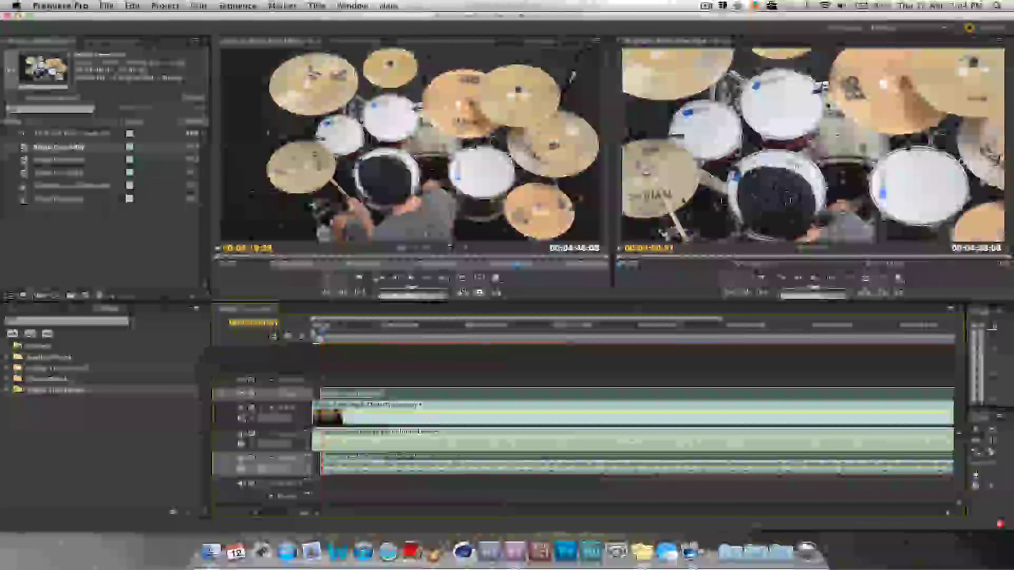
- Set the Program Monitor zoom to 25% and scale the Break Free.MOV image down to fit the video frame
{"action": "left_click", "coordinate": [816, 249]}
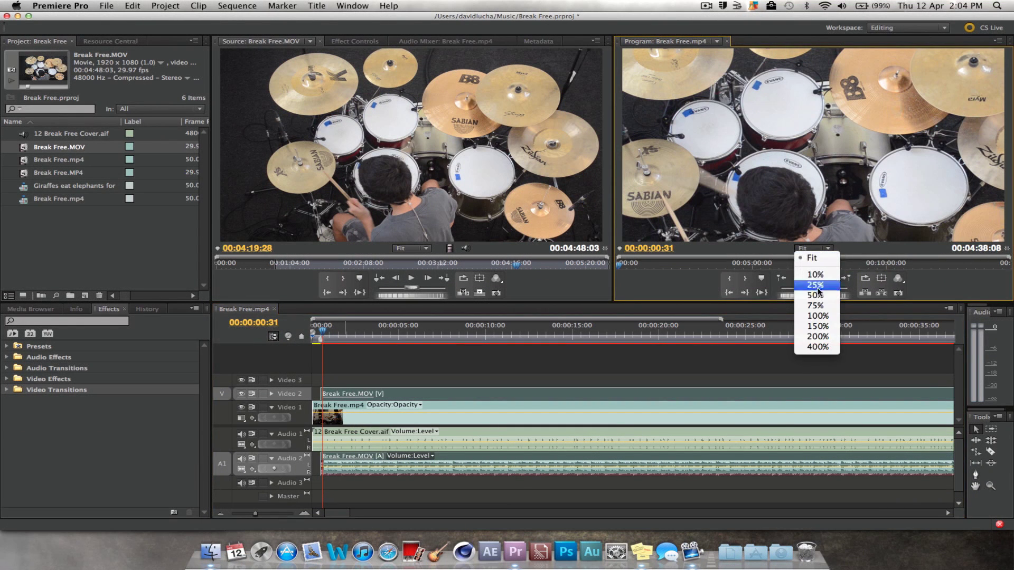
{"action": "left_click", "coordinate": [818, 289]}
{"action": "double_click", "coordinate": [858, 168]}
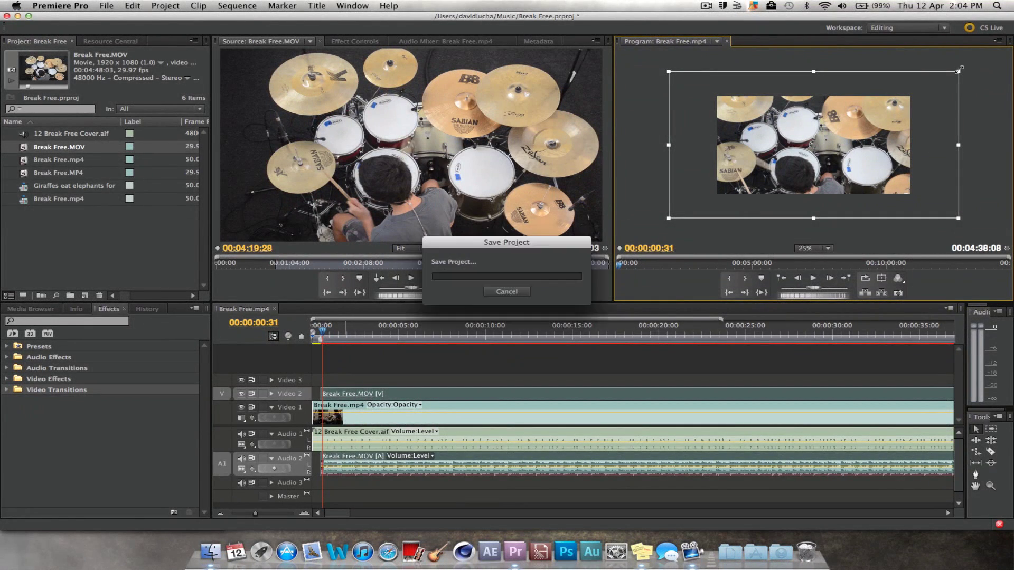
{"action": "left_click_drag", "start_coordinate": [960, 72], "coordinate": [911, 95]}
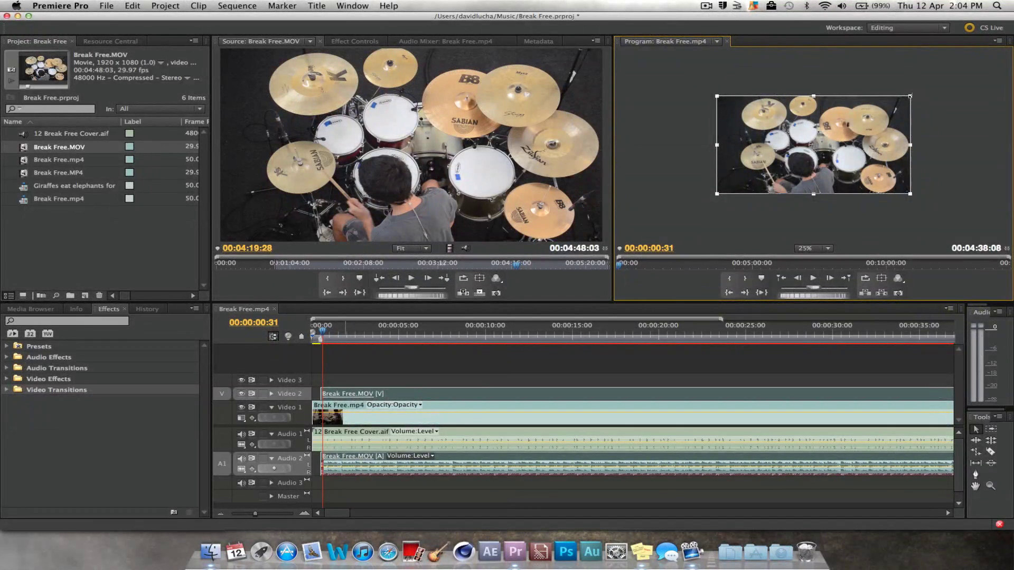
- Fit the image to the Program Monitor and play the sequence from about 00:00:15 to 00:00:18:04 to check the sync of Break Free.MOV
{"action": "left_click", "coordinate": [811, 248]}
{"action": "left_click", "coordinate": [820, 259]}
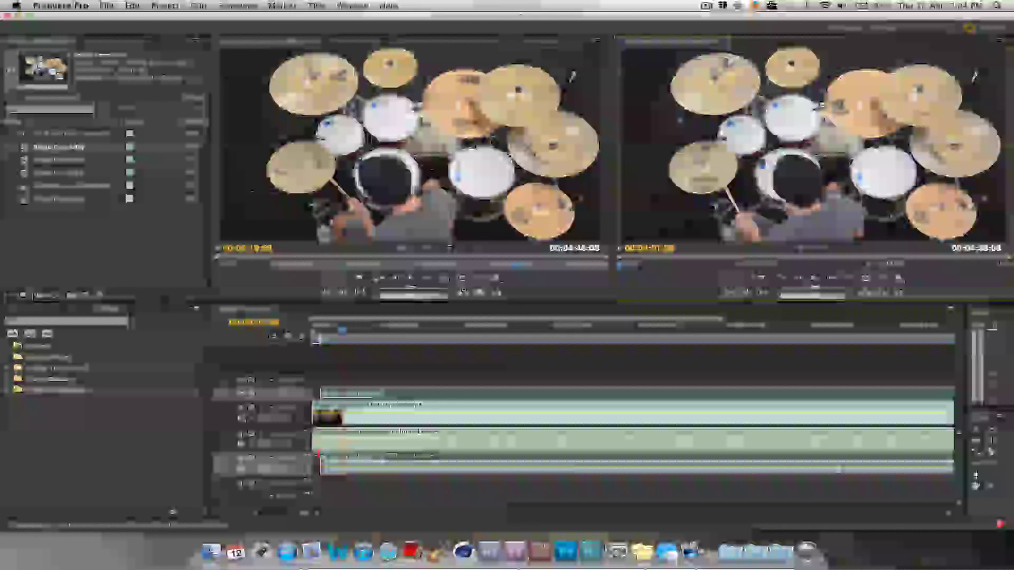
{"action": "left_click_drag", "start_coordinate": [325, 468], "coordinate": [317, 469]}
{"action": "key", "text": "super+z"}
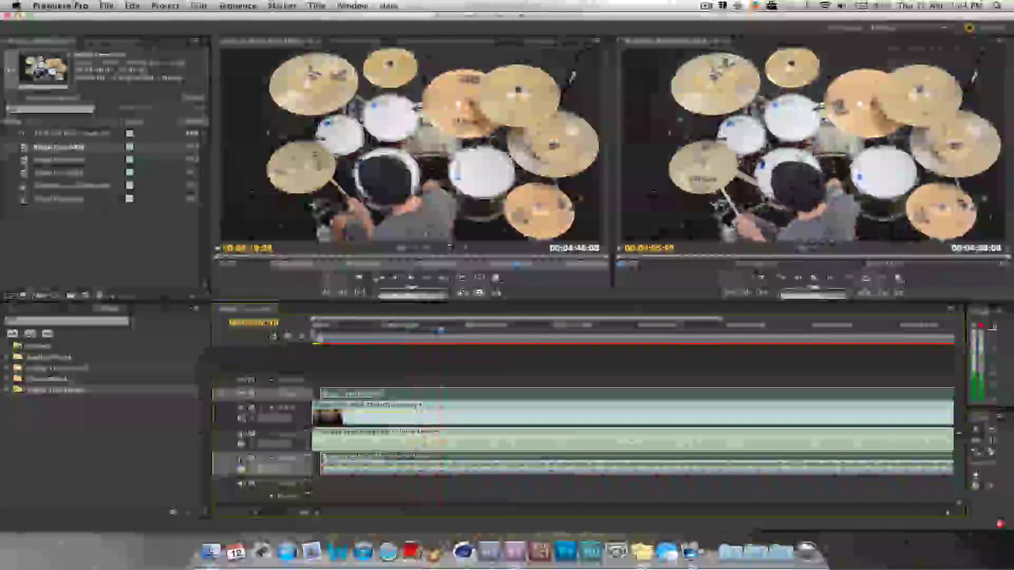
{"action": "left_click", "coordinate": [591, 329]}
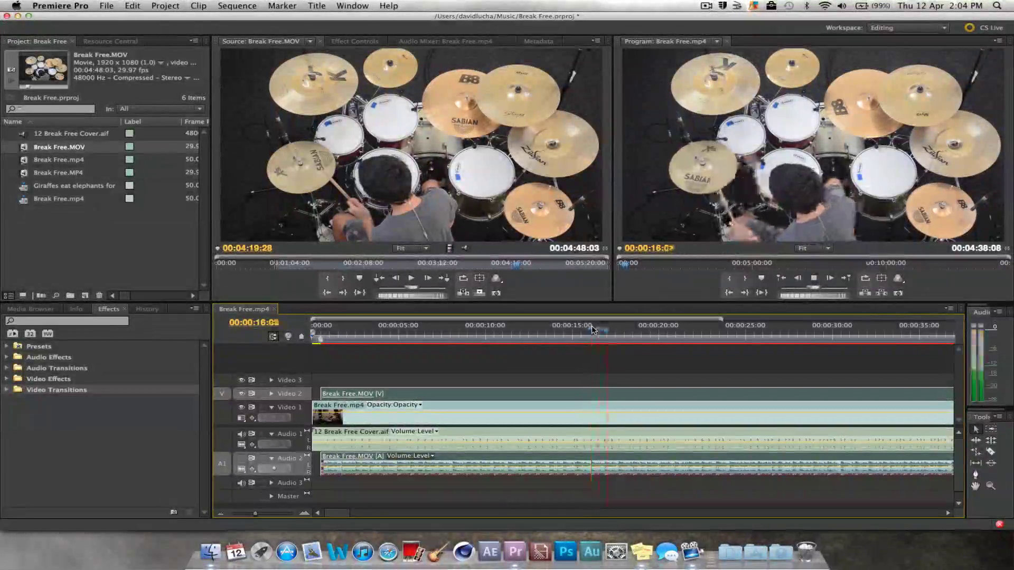
{"action": "key", "text": "space"}
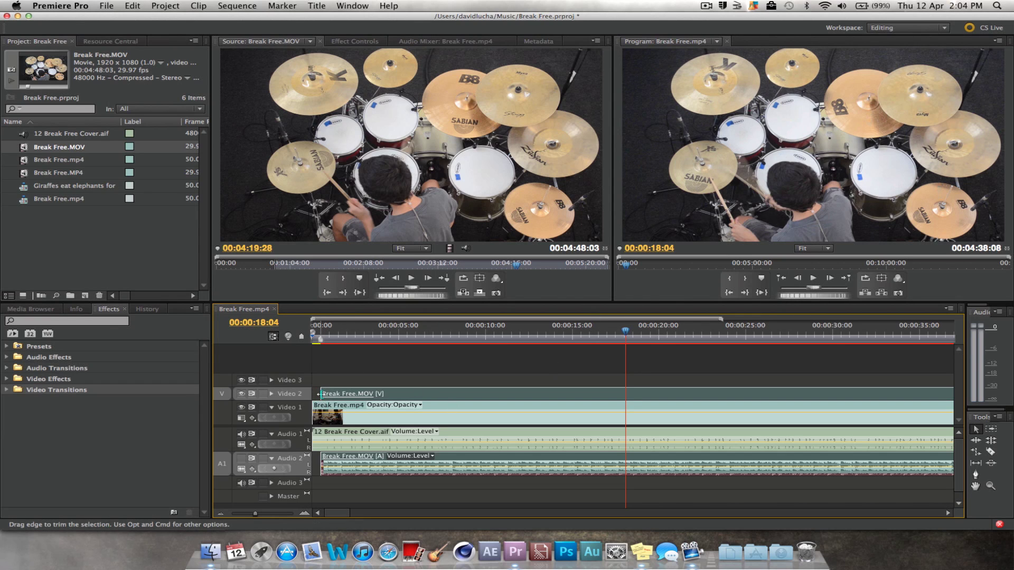
- Step frame by frame between 00:00:00:24 and 00:00:00:26 to examine the start of the Break Free.MOV clip on Video 2
{"action": "left_click_drag", "start_coordinate": [318, 393], "coordinate": [318, 394]}
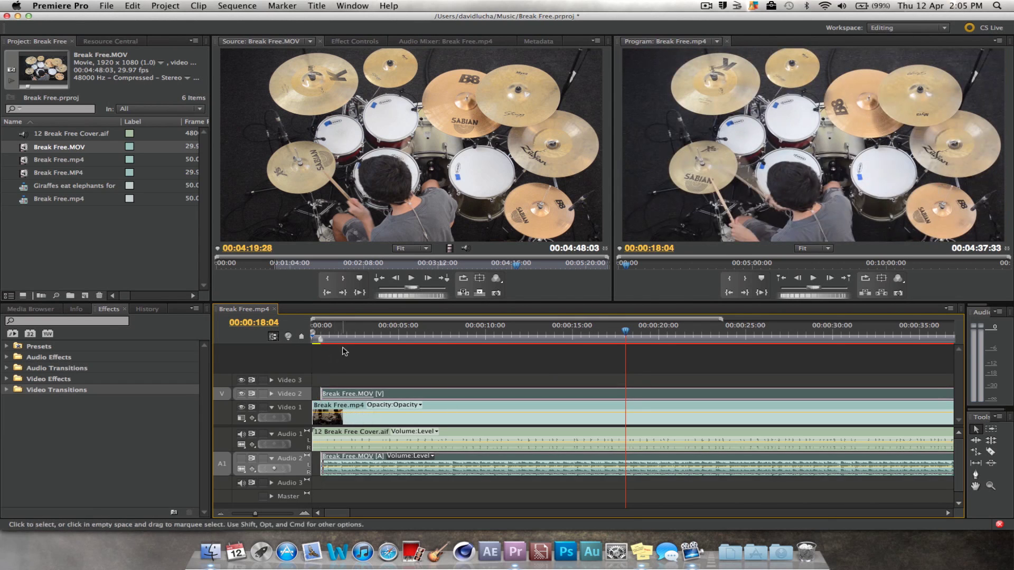
{"action": "left_click_drag", "start_coordinate": [343, 338], "coordinate": [323, 338]}
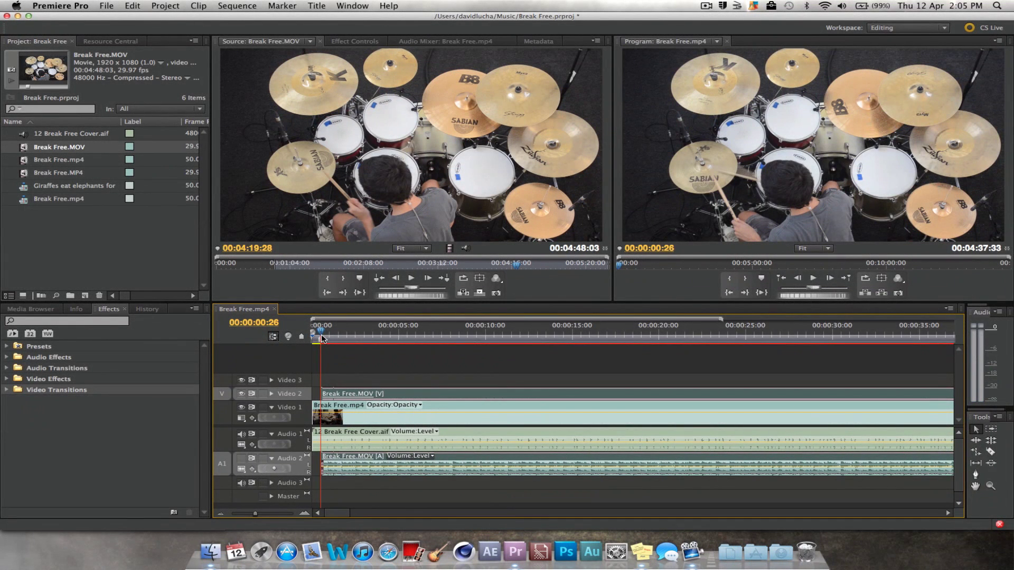
{"action": "key", "text": "Left"}
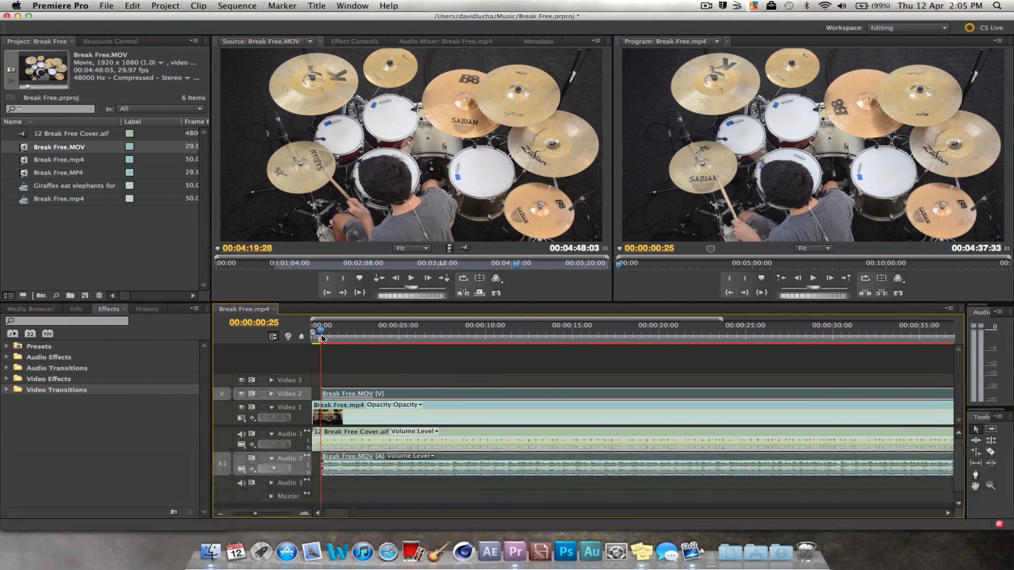
{"action": "key", "text": "Left"}
{"action": "key", "text": "Right"}
{"action": "key", "text": "Right"}
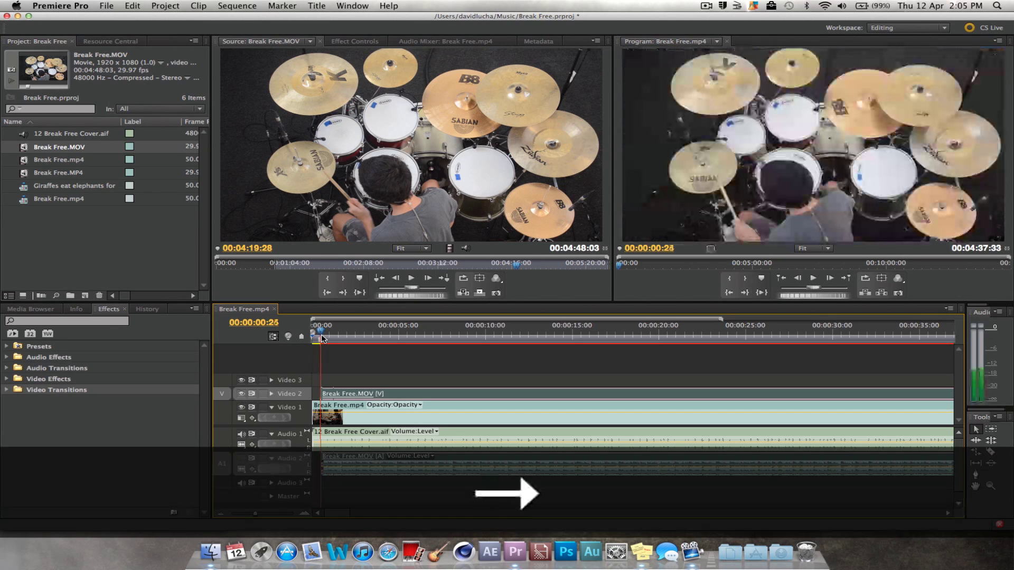
{"action": "key", "text": "Left"}
{"action": "key", "text": "Left"}
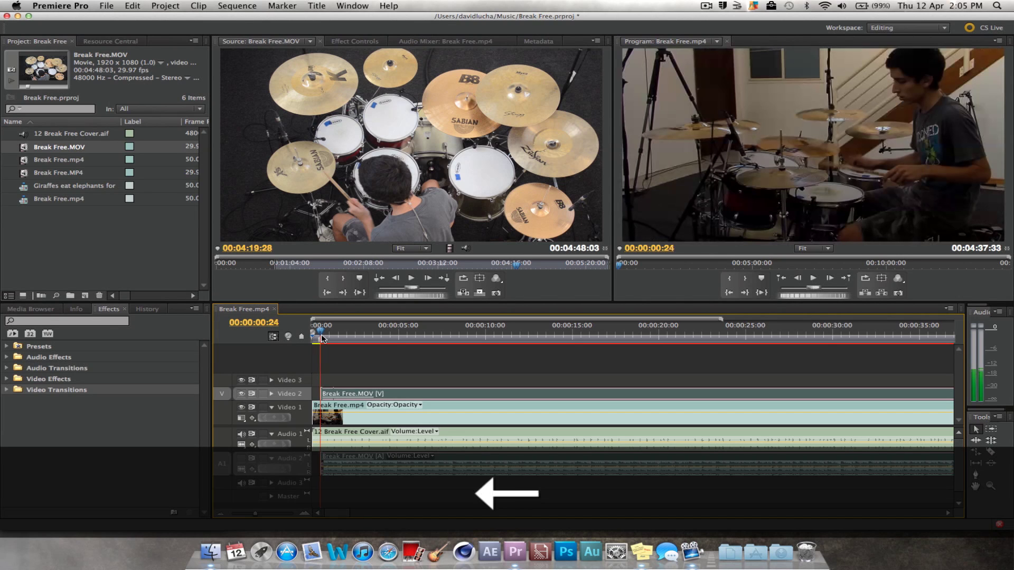
{"action": "key", "text": "Right"}
{"action": "key", "text": "Right"}
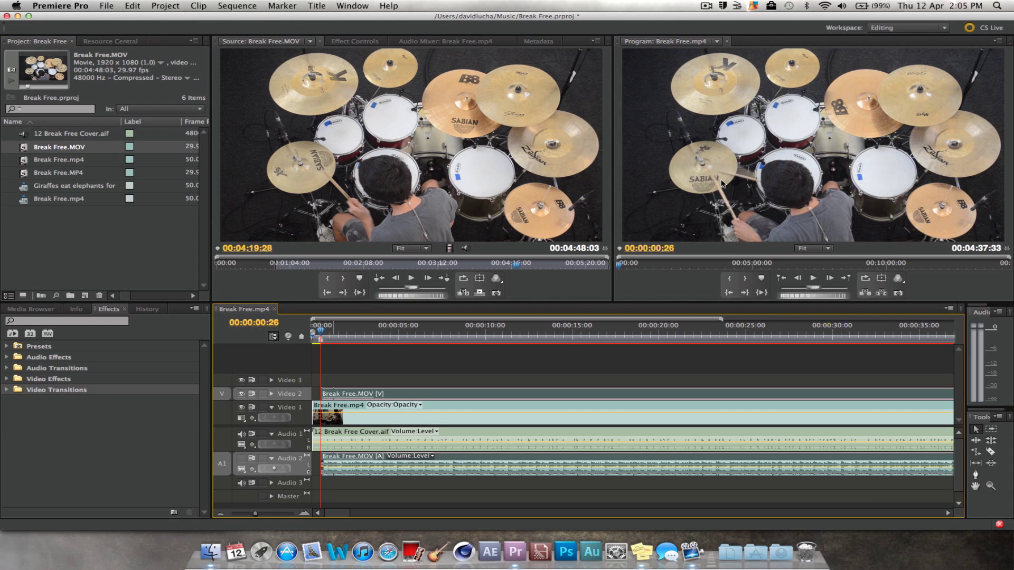
- Switch the Video 2 track output off and on to compare the two camera angles frame by frame around 00:00:00:25
{"action": "left_click", "coordinate": [241, 394]}
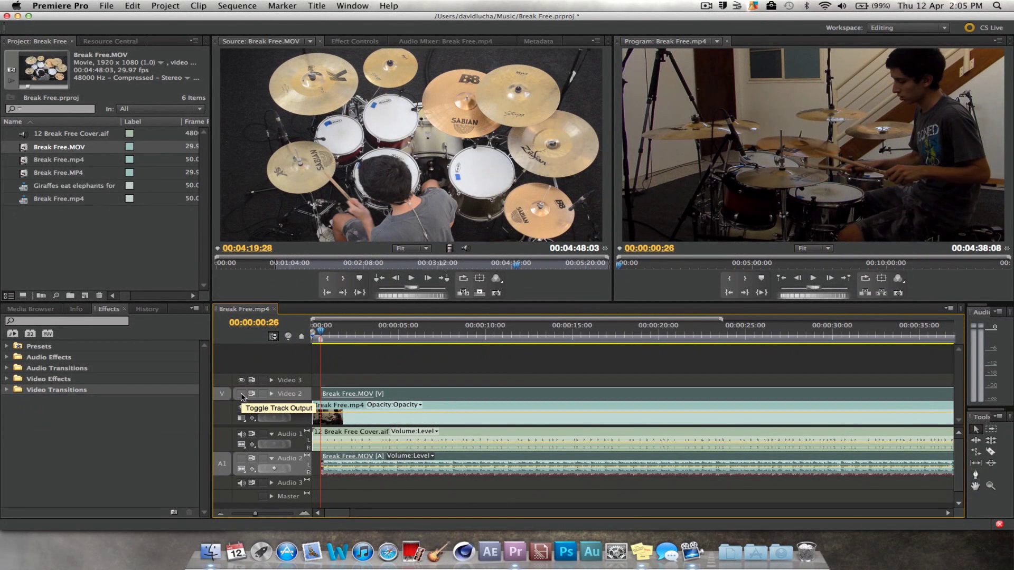
{"action": "left_click", "coordinate": [241, 396]}
{"action": "left_click", "coordinate": [242, 396]}
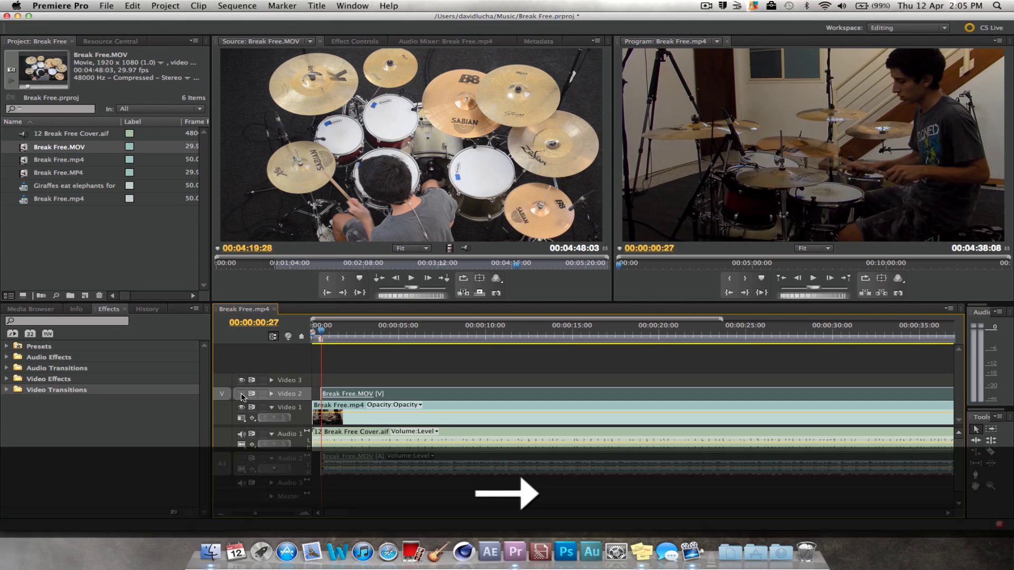
{"action": "key", "text": "Right"}
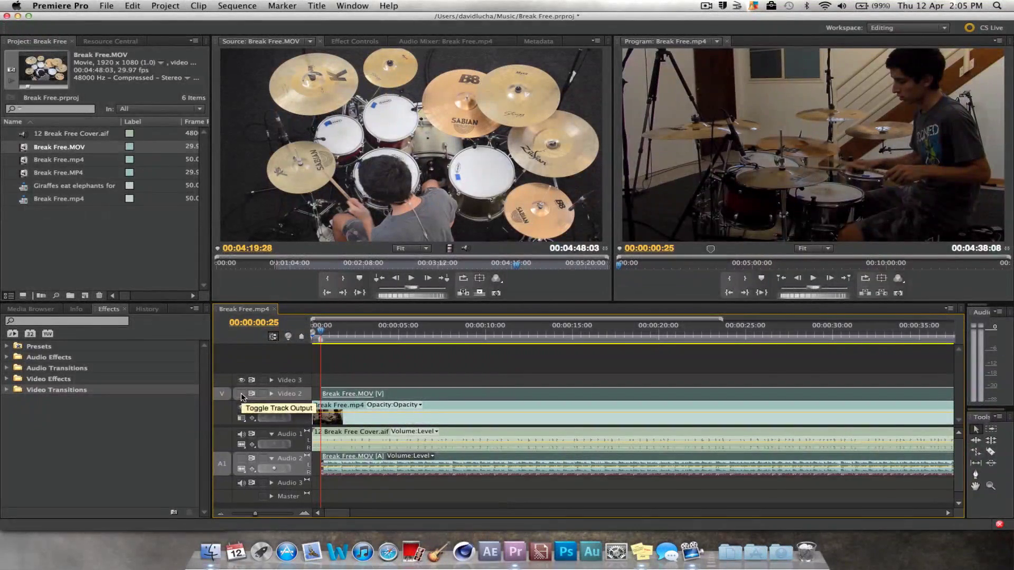
{"action": "left_click", "coordinate": [241, 394]}
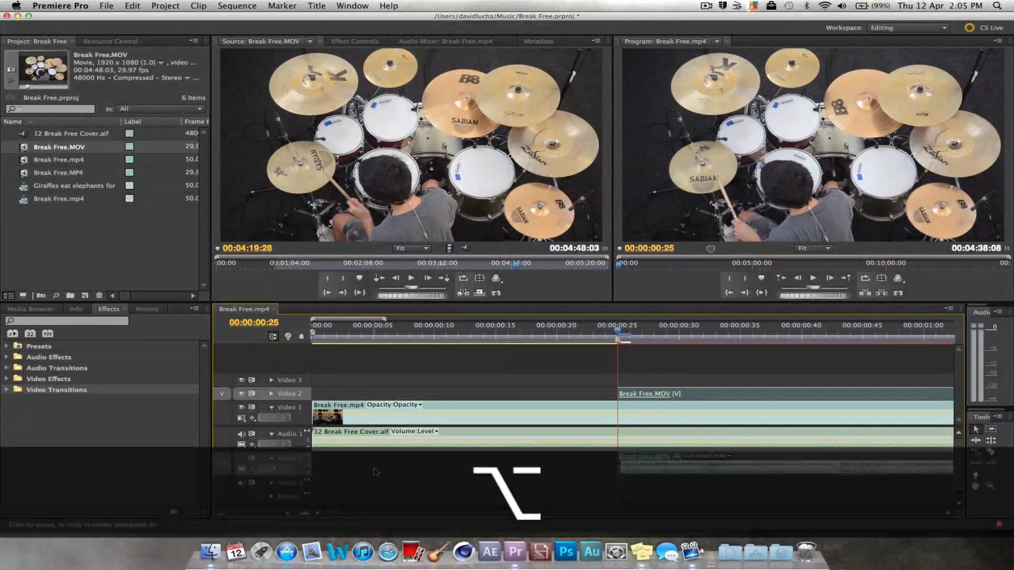
- Nudge the Break Free.MOV clip on Video 2 and Audio 2 one frame earlier
{"action": "key", "text": "alt+Left"}
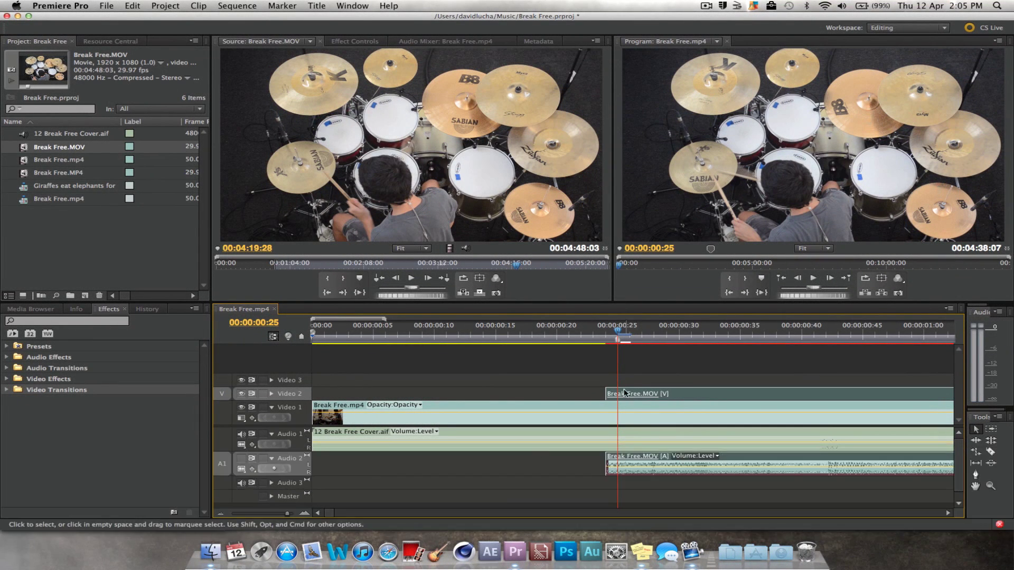
{"action": "key", "text": "alt+Right"}
{"action": "key", "text": "alt+Left"}
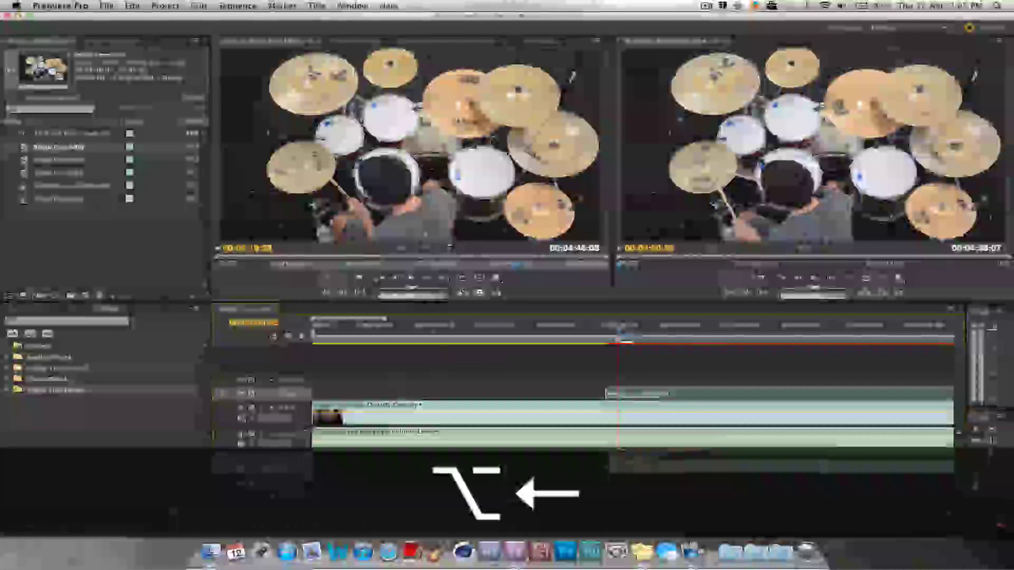
- Hide and show Video 2 repeatedly to compare the drummer's stick position in both camera angles at 00:00:00:25
{"action": "left_click", "coordinate": [242, 394]}
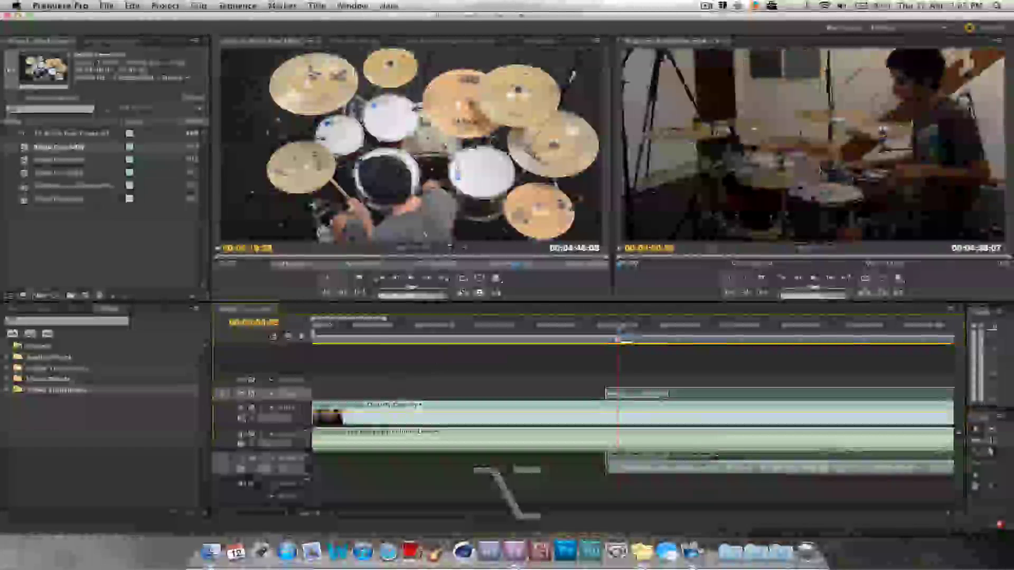
{"action": "left_click", "coordinate": [241, 394]}
{"action": "left_click", "coordinate": [241, 394]}
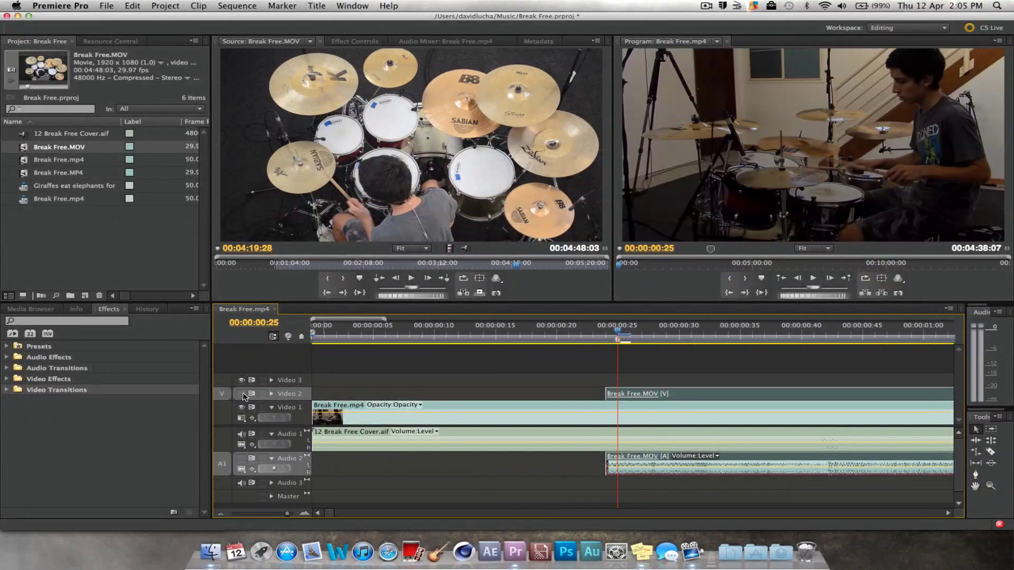
{"action": "left_click", "coordinate": [242, 394]}
{"action": "left_click", "coordinate": [242, 394]}
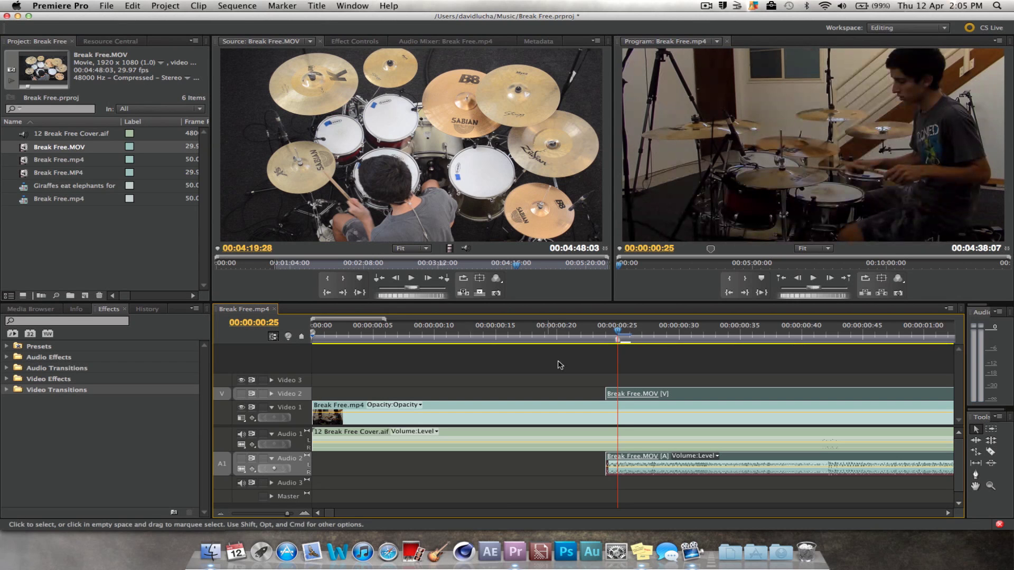
- Extend the head of Break Free.MOV to the sequence start, and compare the two camera angles at 00:00:02:40, leaving Video 2 output on
{"action": "left_click_drag", "start_coordinate": [621, 404], "coordinate": [309, 392]}
{"action": "left_click", "coordinate": [389, 330]}
{"action": "key", "text": "space"}
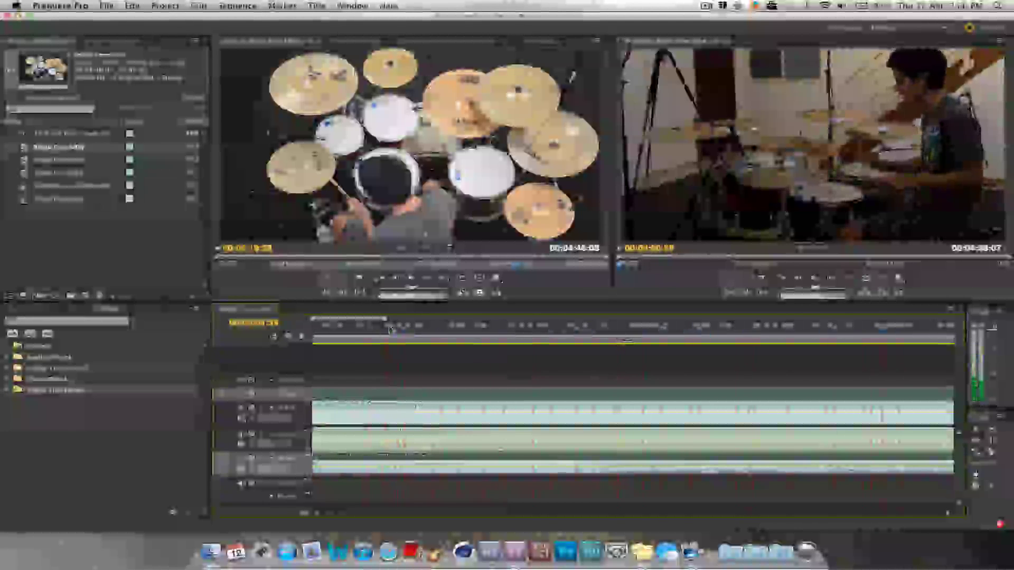
{"action": "key", "text": "="}
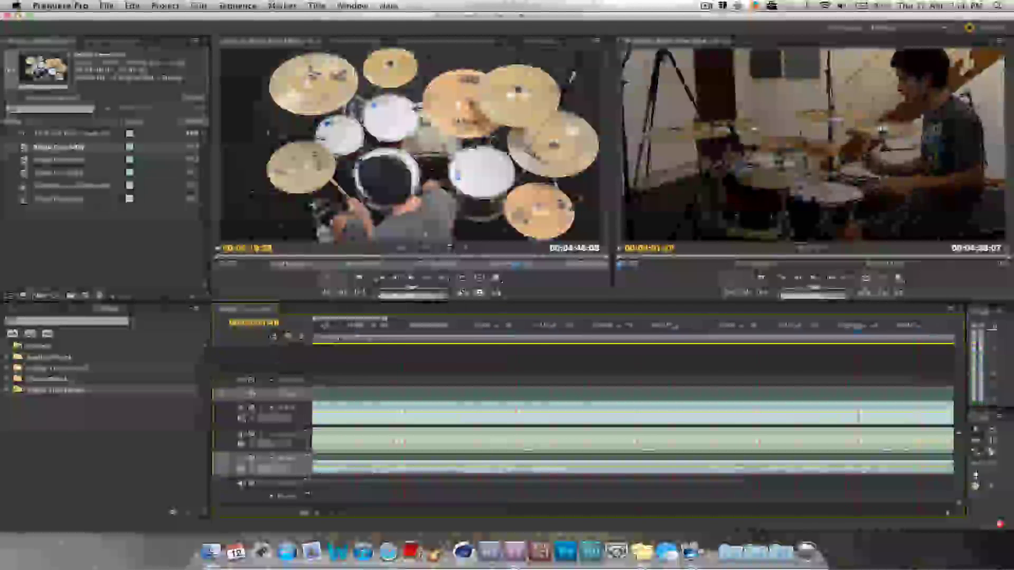
{"action": "left_click", "coordinate": [246, 395]}
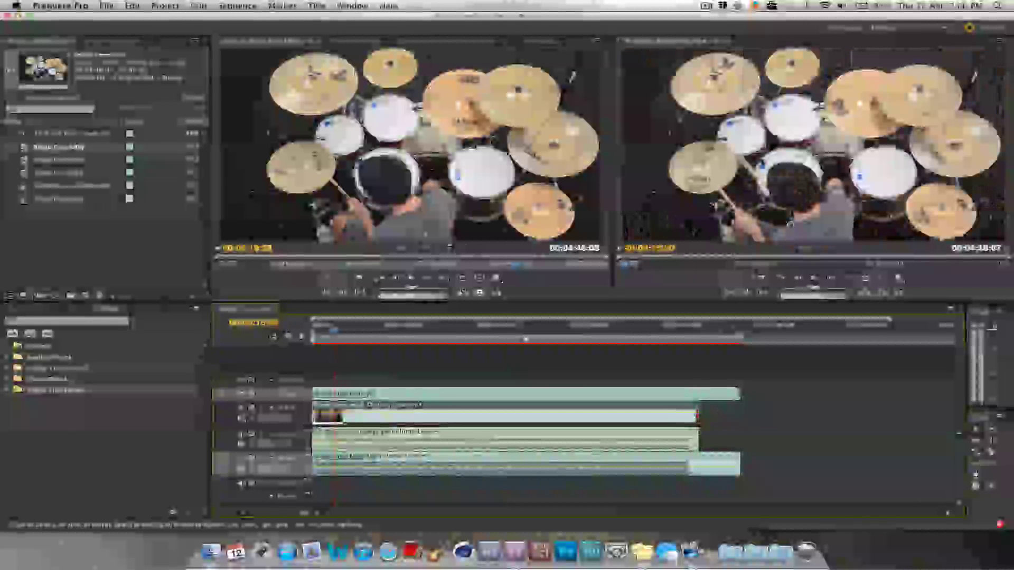
- Trim the ends of Break Free.MOV and Break Free.mp4 to the end of 12 Break Free Cover.aif, and delete the audio on Audio 2
{"action": "left_click_drag", "start_coordinate": [739, 394], "coordinate": [698, 396]}
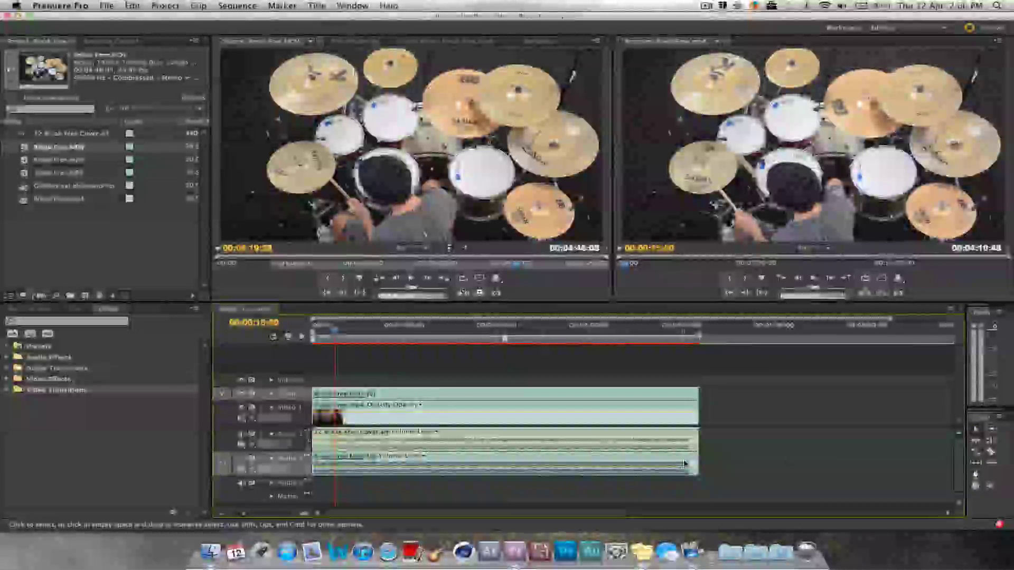
{"action": "key", "text": "alt"}
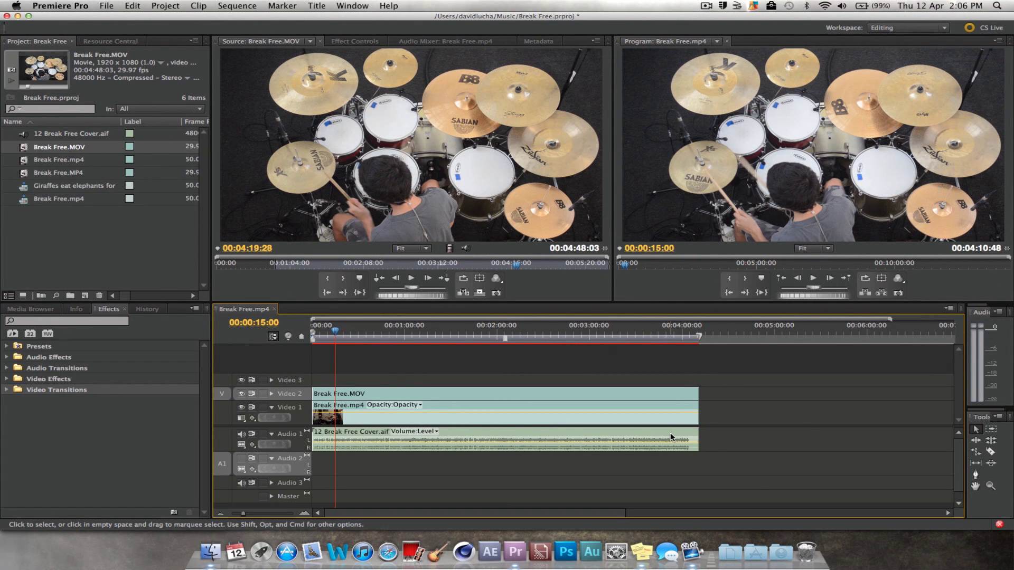
{"action": "left_click", "coordinate": [706, 6]}
{"action": "left_click", "coordinate": [707, 6]}
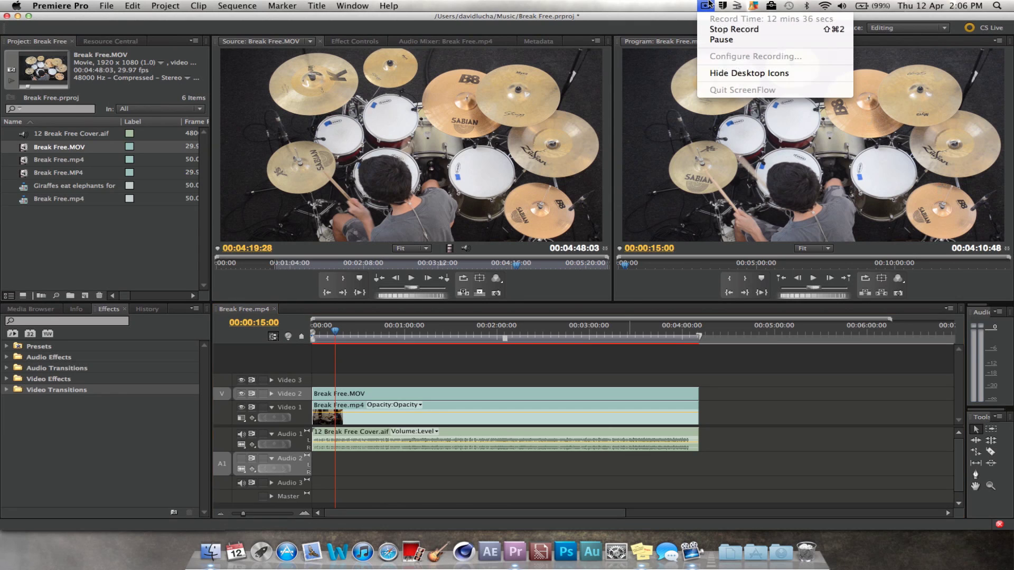